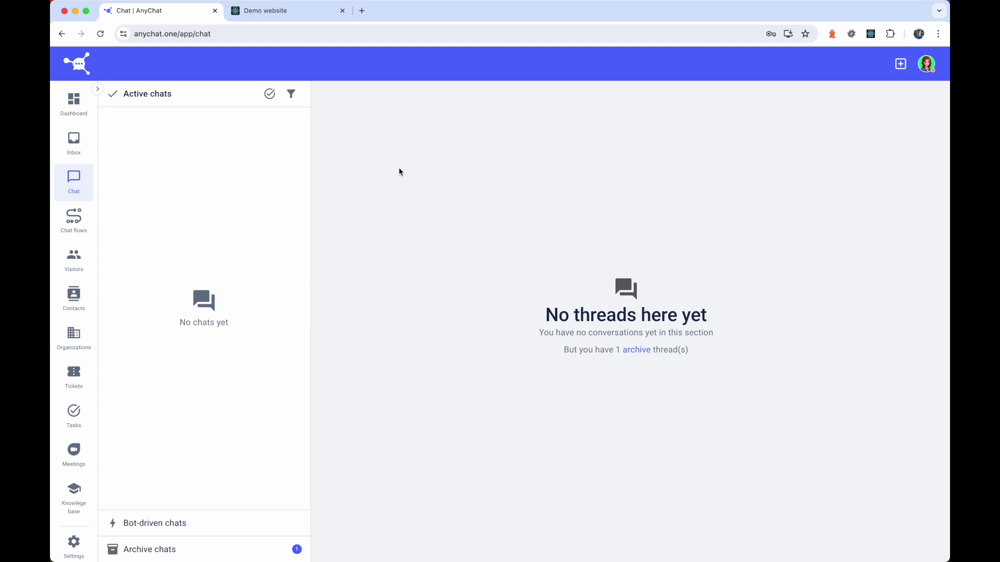
- Check the chat widget on the demo website, then open AnyChat's workspace Settings page
left_click(280, 20)
left_click(915, 527)
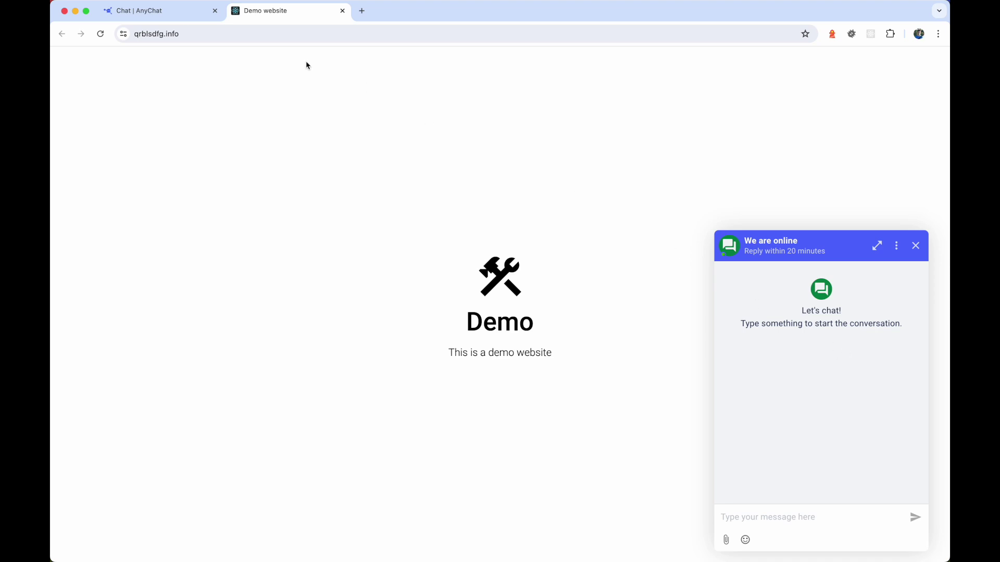
left_click(168, 15)
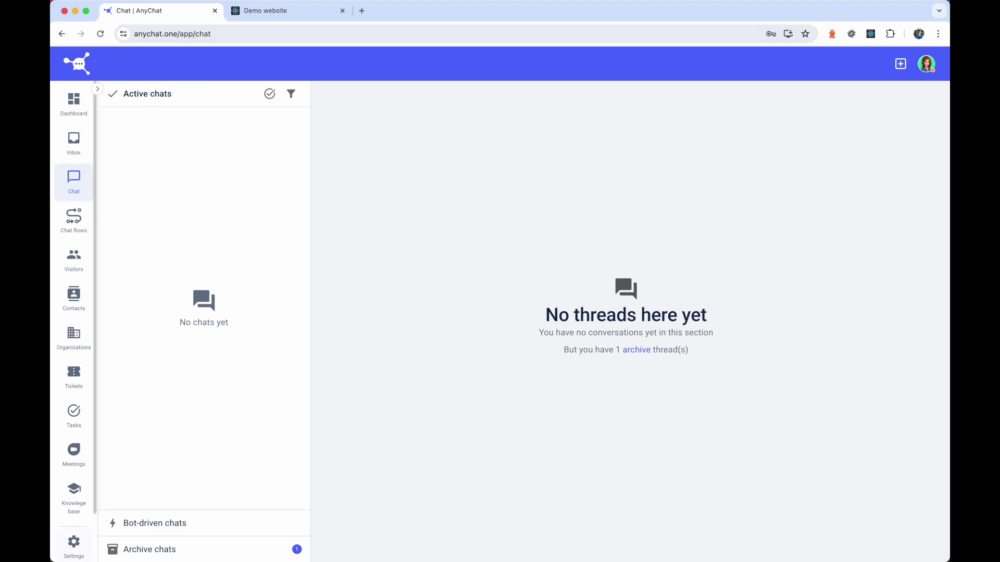
left_click(74, 547)
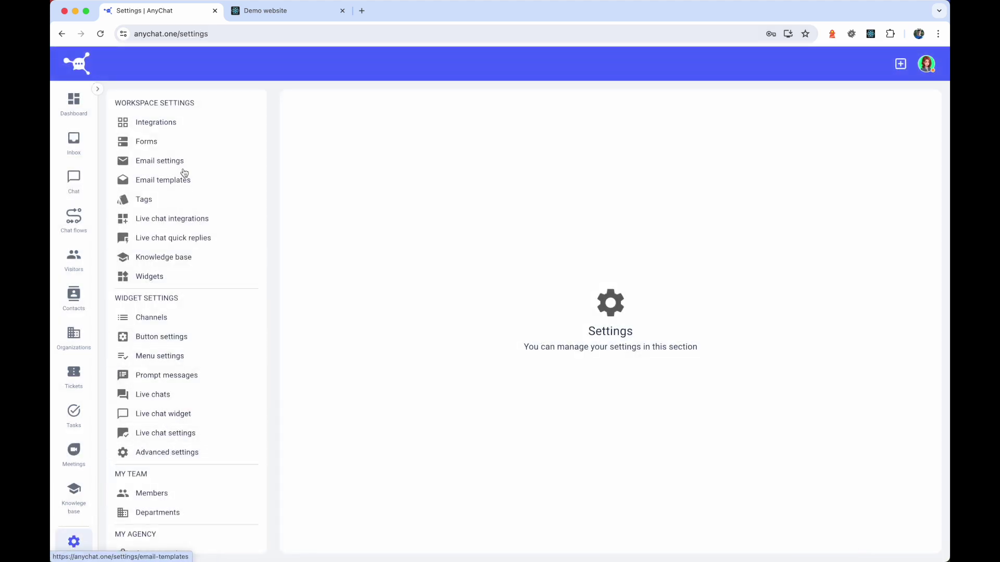
- Create and save a new form named 'Pre-chat form' in Forms settings
left_click(180, 142)
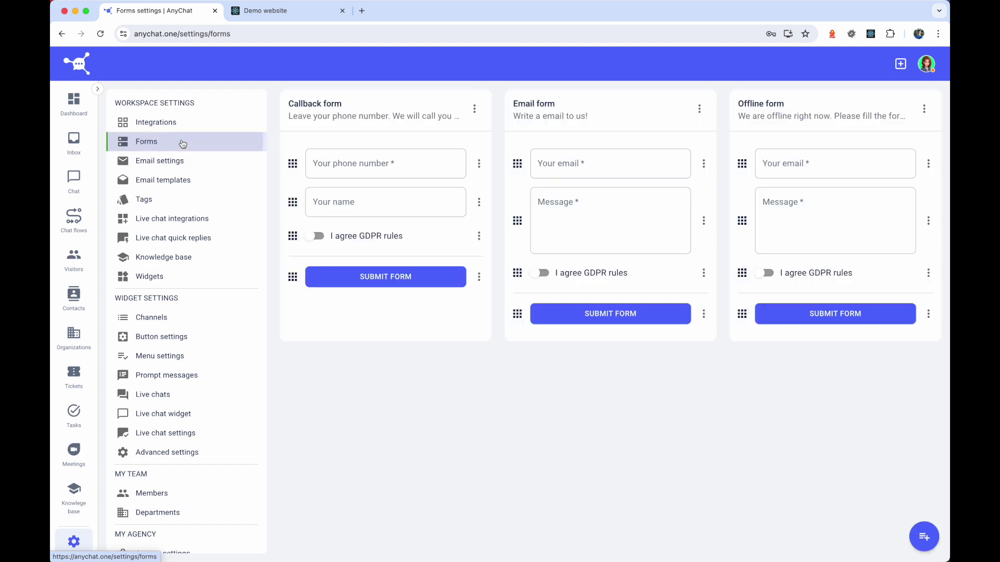
left_click(922, 534)
left_click(439, 212)
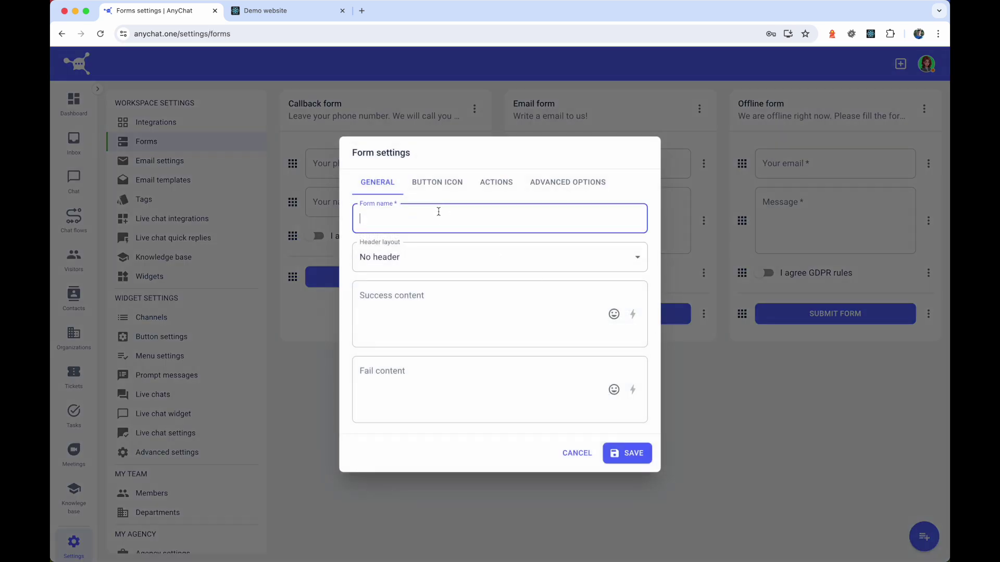
type("Pre-chat form")
key("Tab")
key("Tab")
left_click(637, 455)
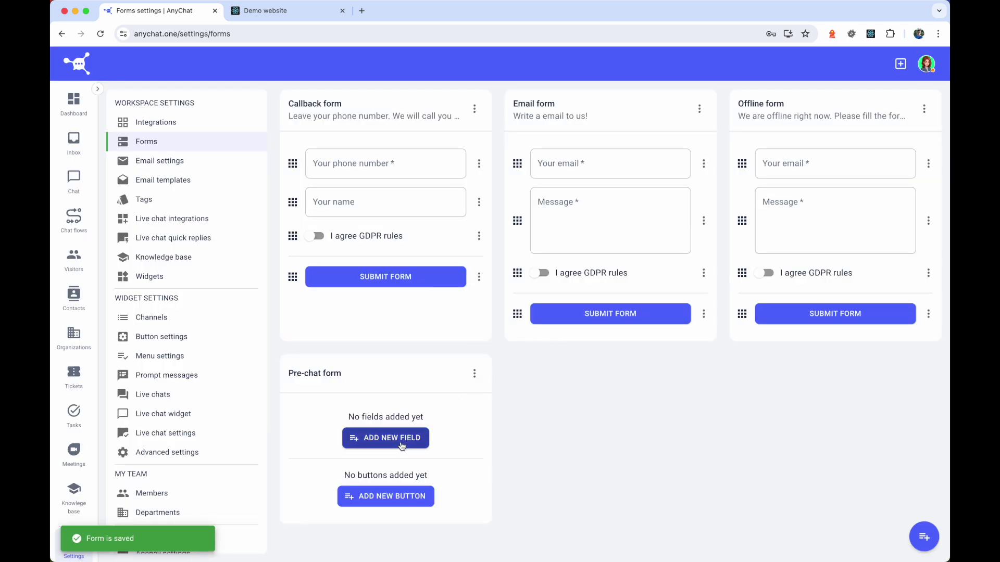
- Add a 'name' field labelled Name with placeholder 'Enter your name' and choose its validation
left_click(402, 447)
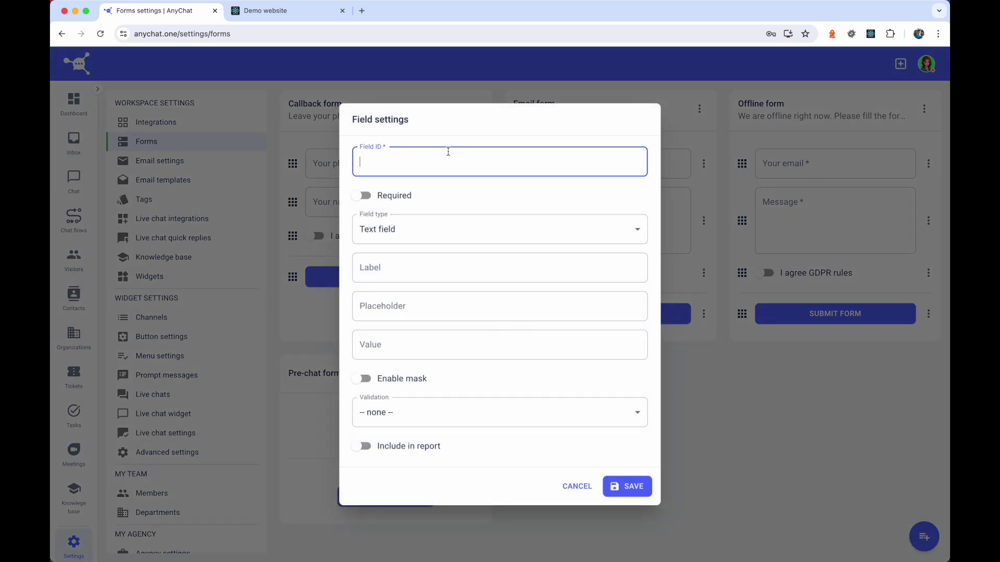
type("name")
key("Tab")
key("Tab")
key("Tab")
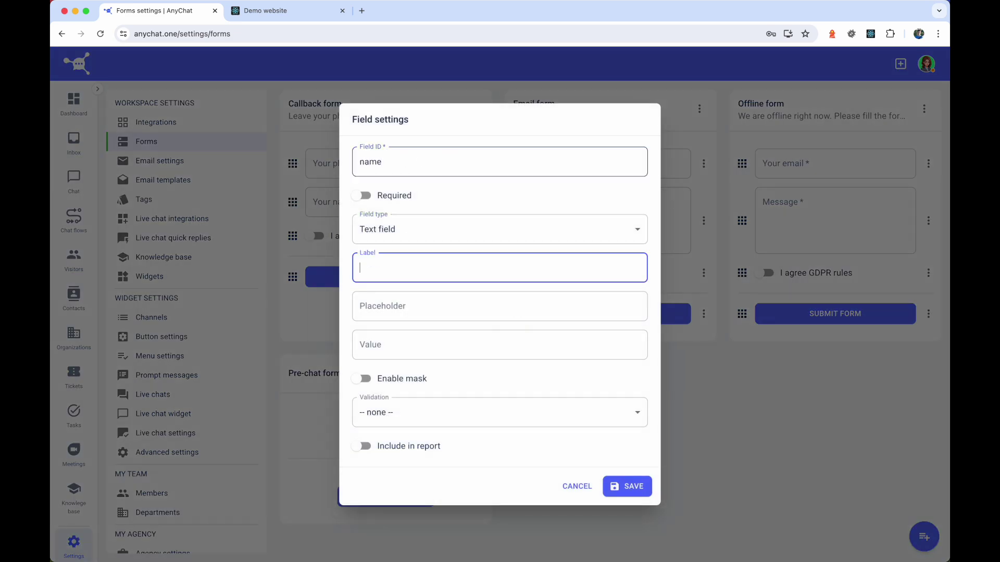
type("Name")
key("Tab")
type("Enter your name")
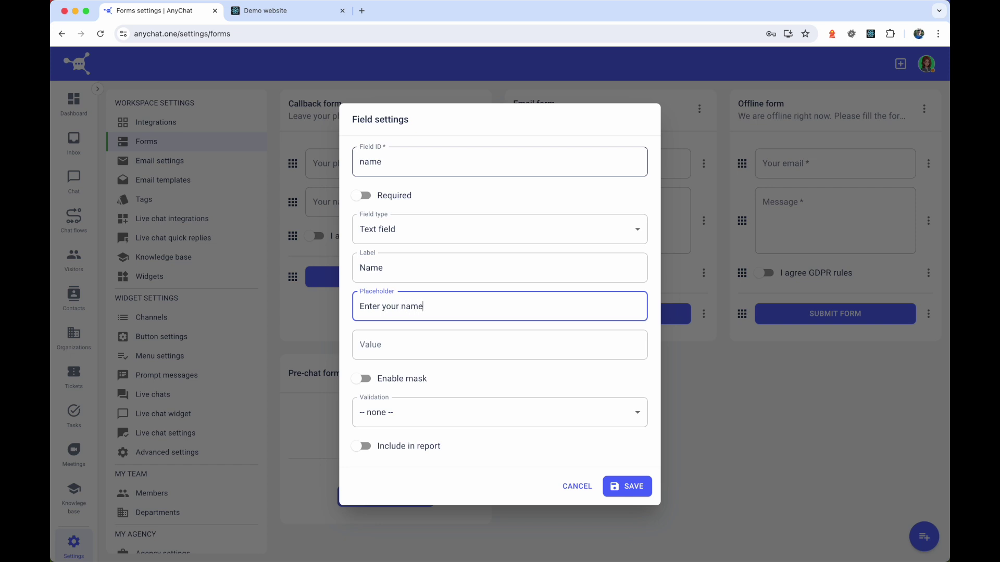
left_click(550, 422)
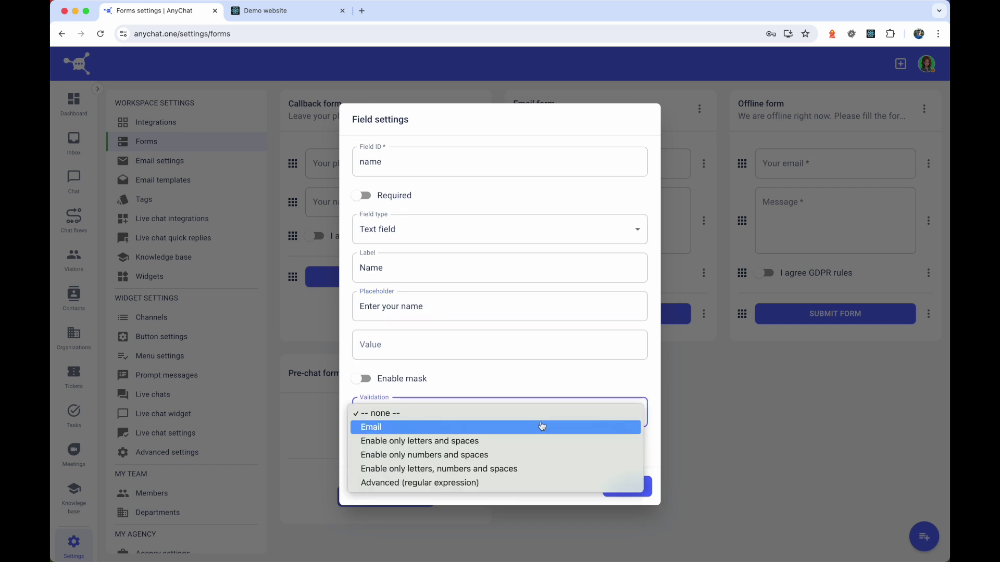
left_click(536, 441)
- Save the Name field, then add an 'email' field with an email placeholder and Email validation
left_click(628, 485)
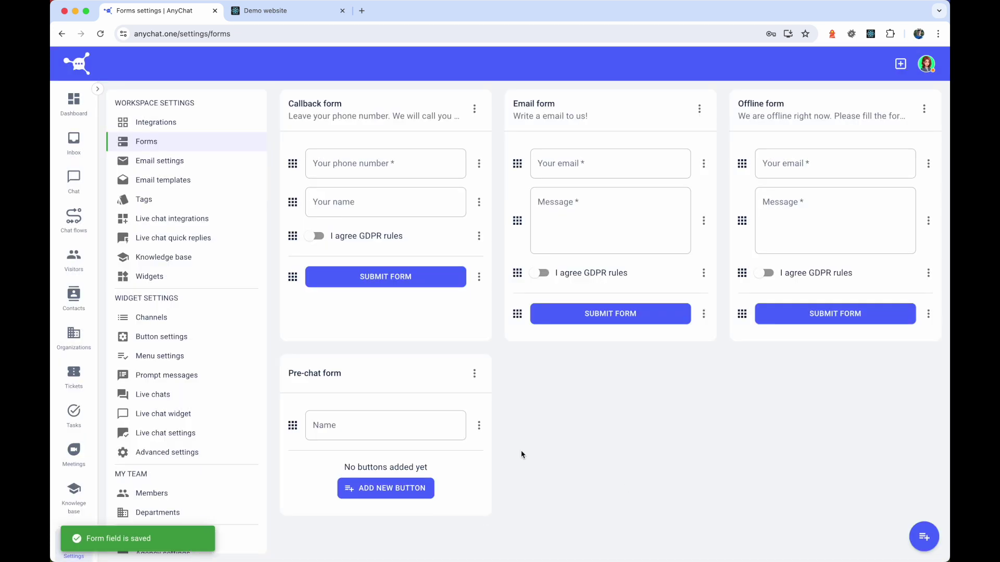
left_click(474, 373)
left_click(492, 420)
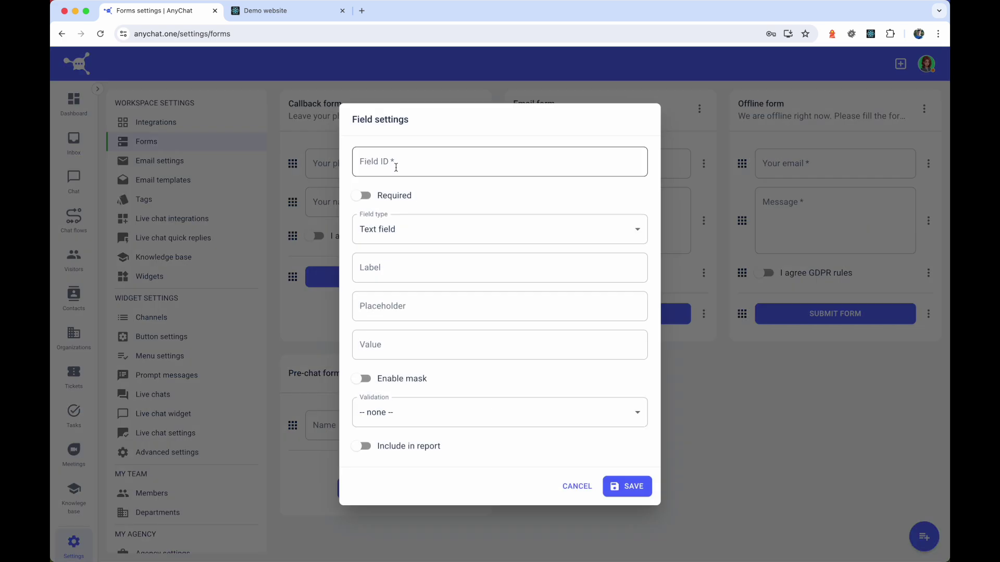
type("email")
key("Tab")
key("Tab")
key("Tab")
type("Emi")
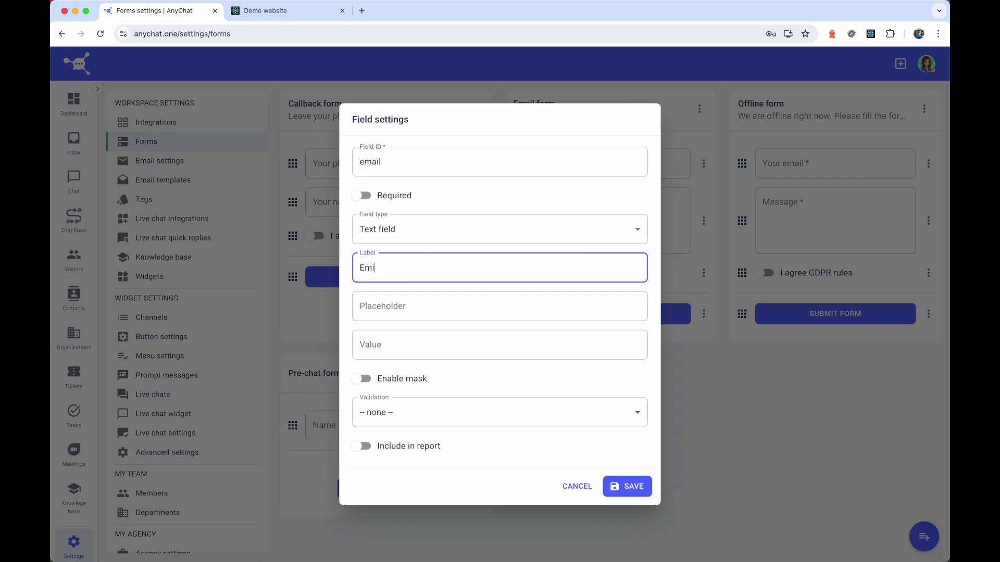
type("il")
key("Tab")
type("Enter your emai")
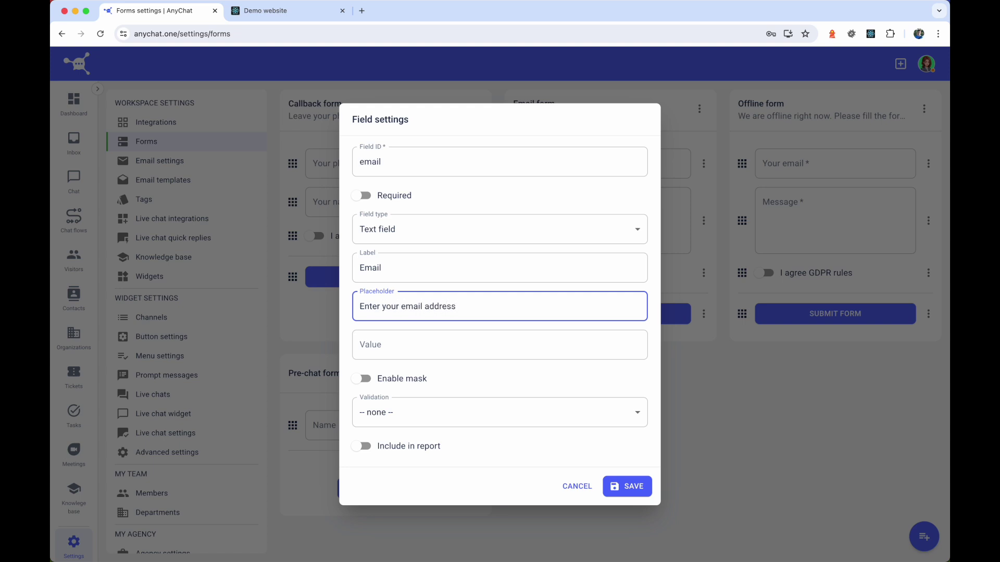
left_click(448, 413)
left_click(422, 426)
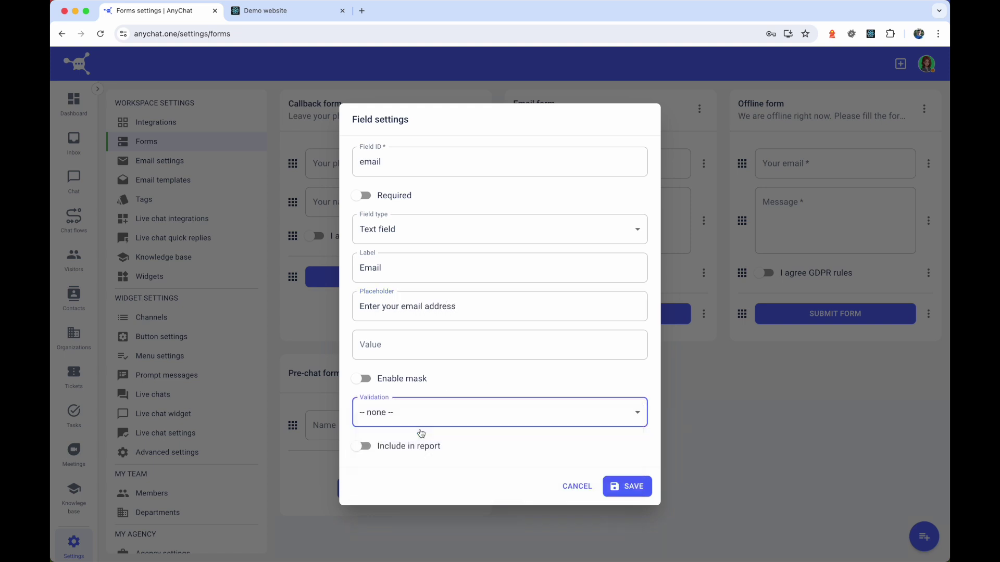
left_click(628, 489)
- Add a button with ID 'submit' and label 'Submit' to the form
left_click(364, 527)
left_click(463, 246)
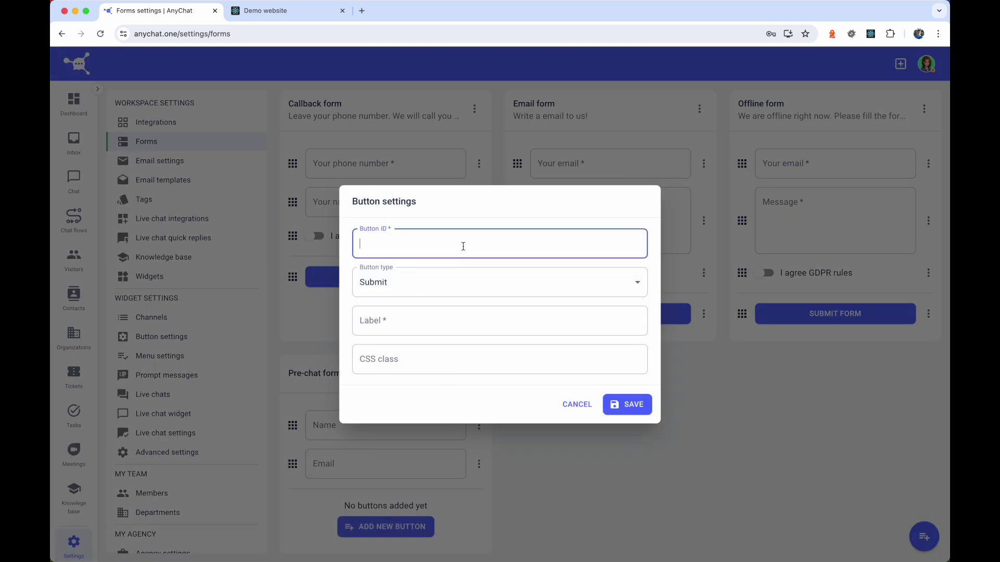
type("submit")
key("Tab")
key("Tab")
type("Submit")
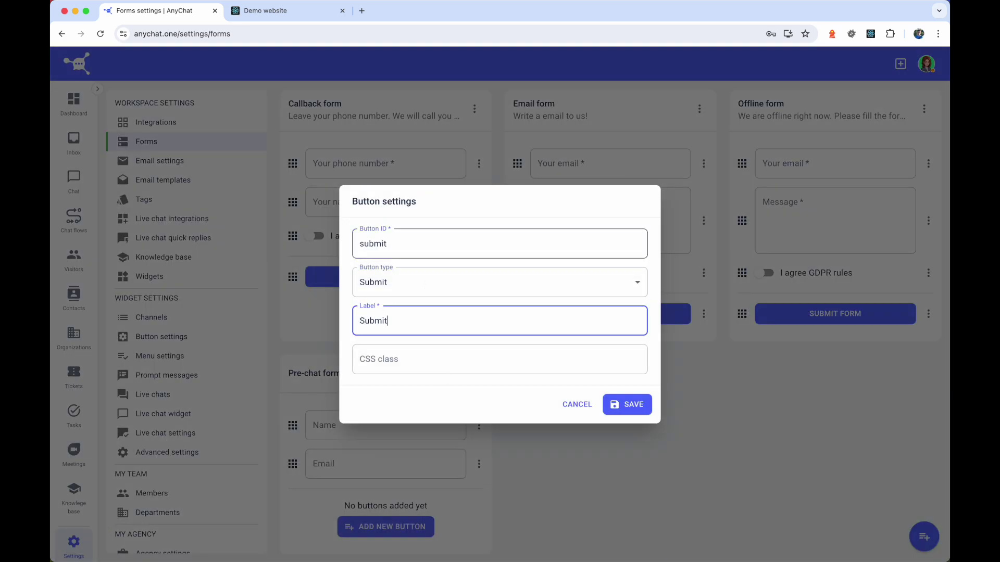
left_click(627, 406)
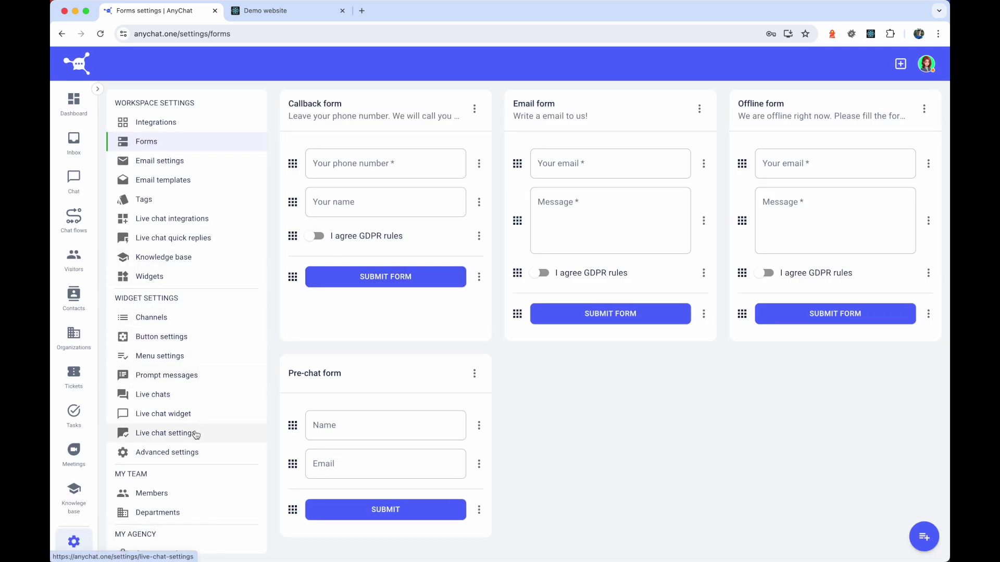
- Set the live chat message to 'Please fill the form below to start the chat' with Pre-chat form, and save
left_click(203, 435)
left_click(402, 178)
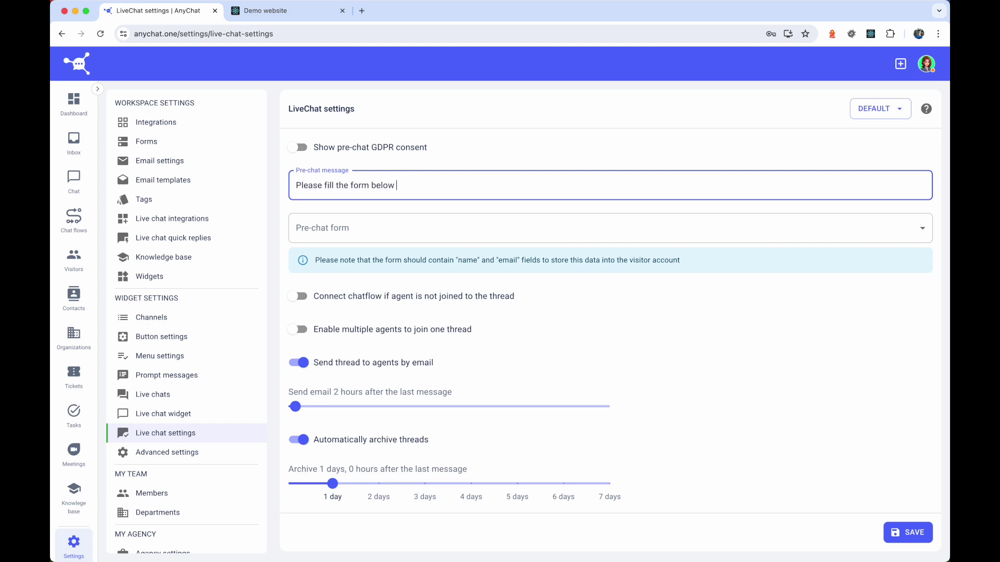
type("to start the chat")
left_click(428, 228)
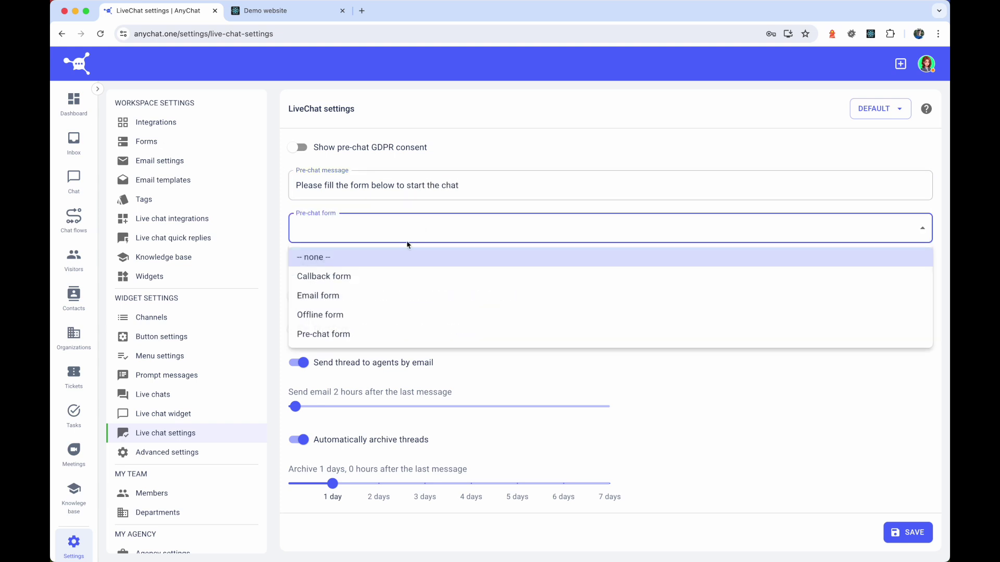
left_click(375, 334)
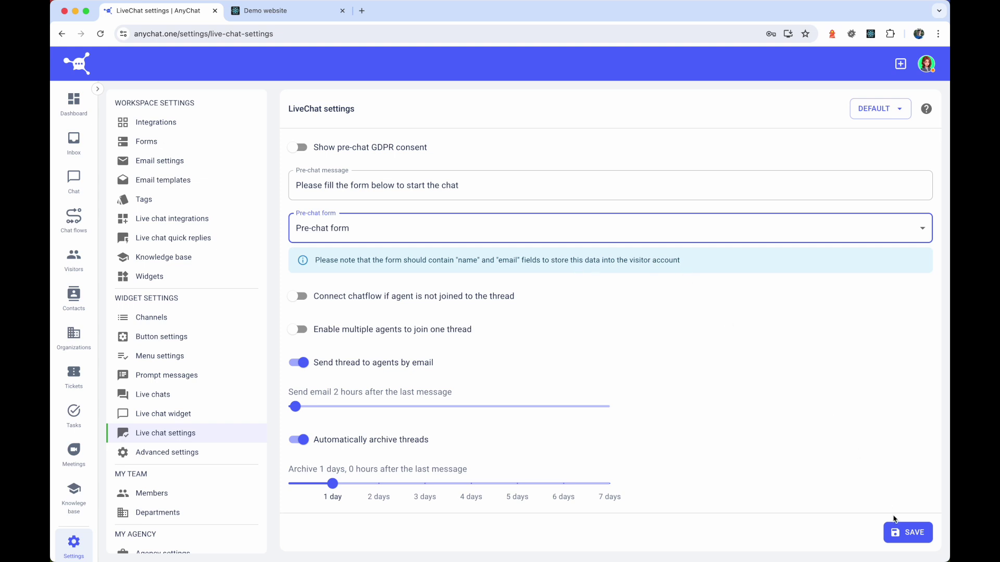
left_click(900, 531)
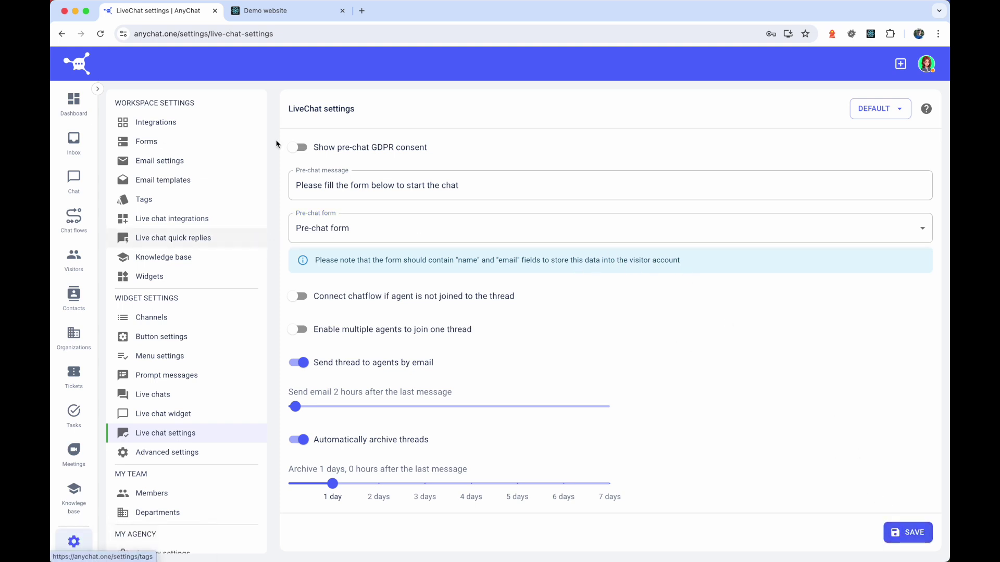
left_click(283, 11)
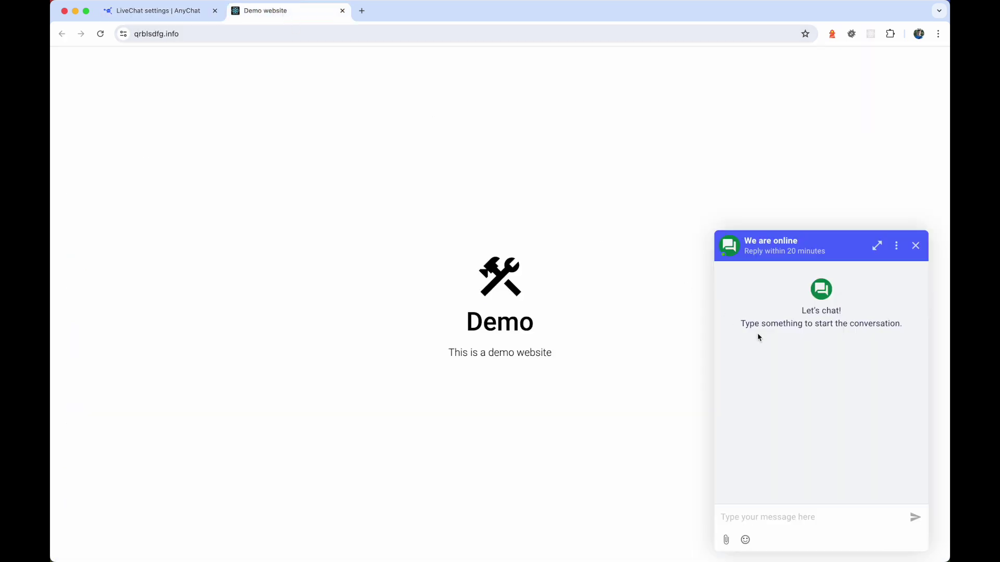
- Reload the demo page and submit the chat widget's pre-chat form with name Test and a test email
right_click(576, 256)
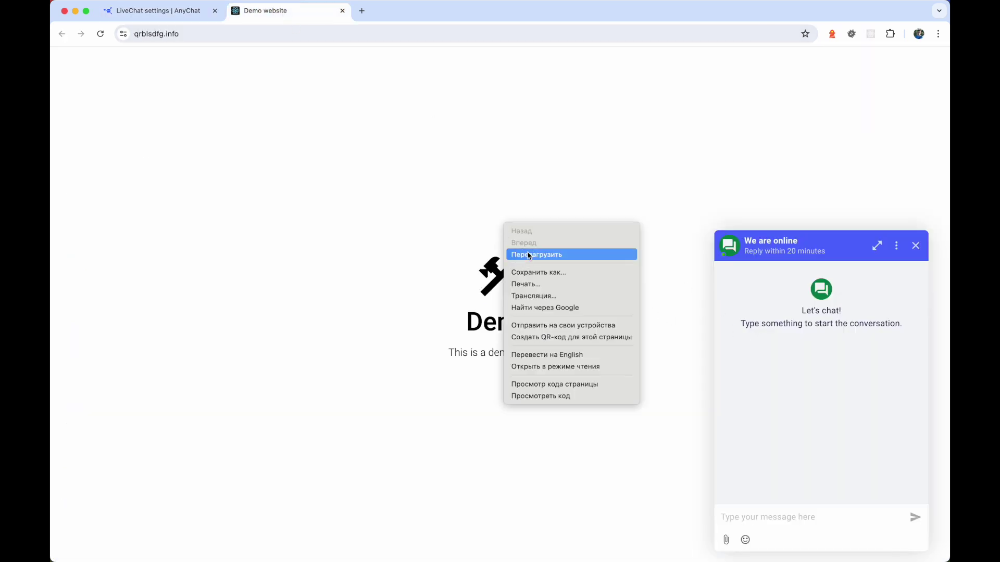
left_click(576, 255)
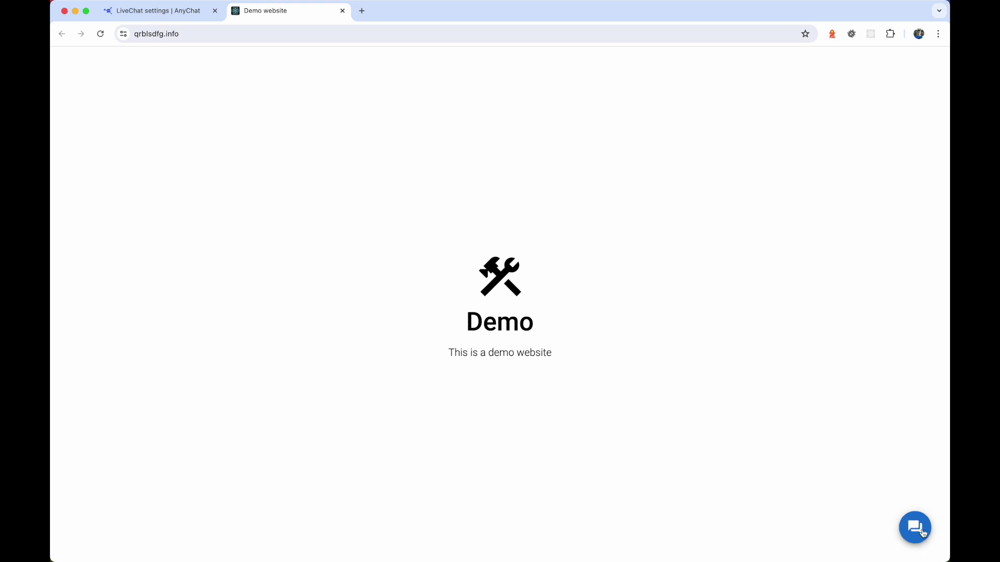
left_click(919, 531)
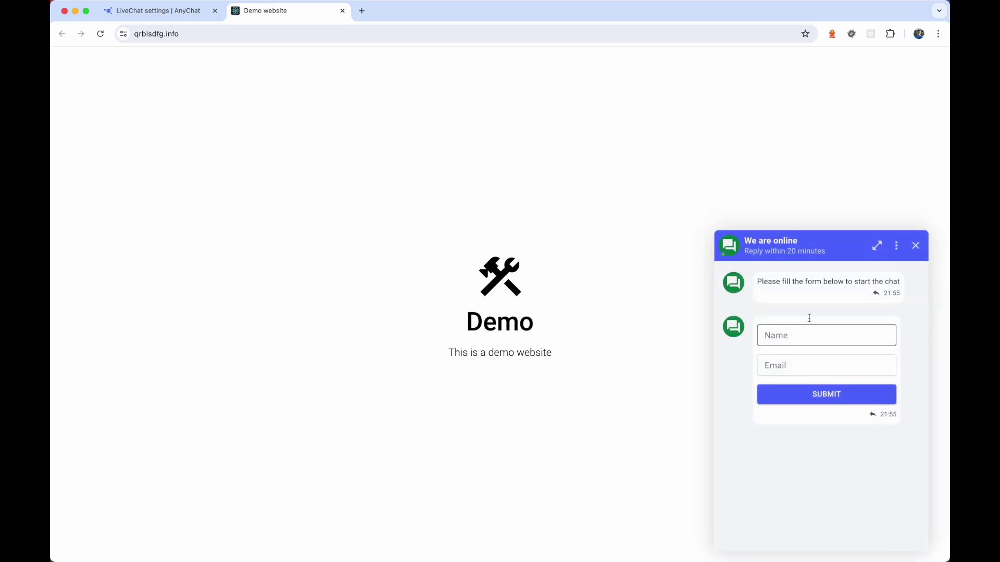
left_click(834, 326)
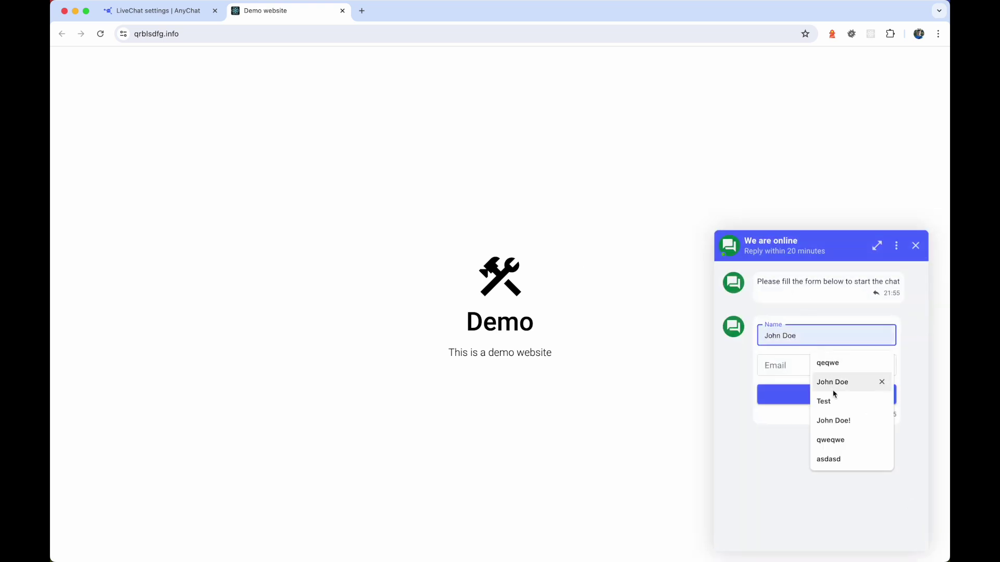
left_click(824, 401)
left_click(794, 367)
type("test@test.me")
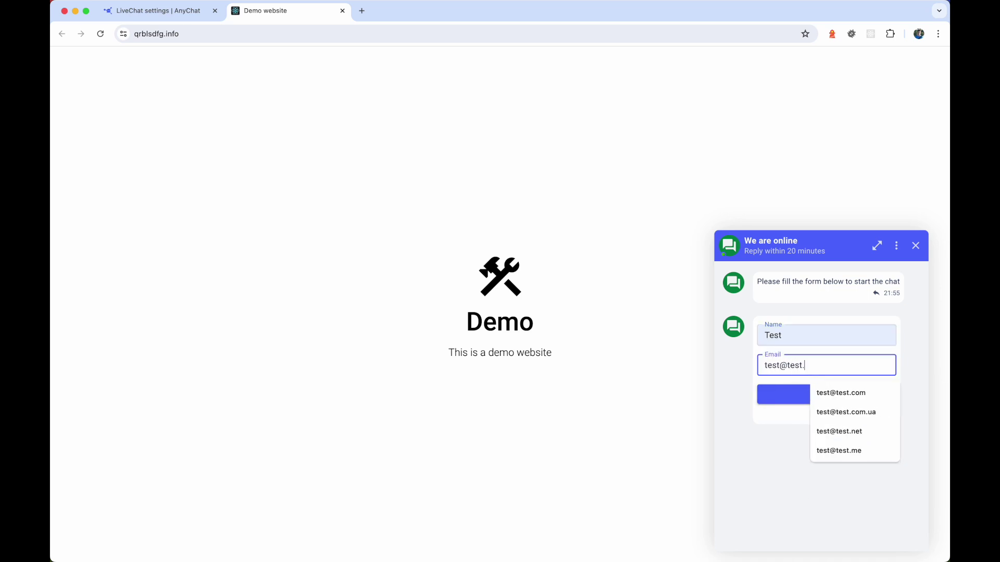
left_click(830, 400)
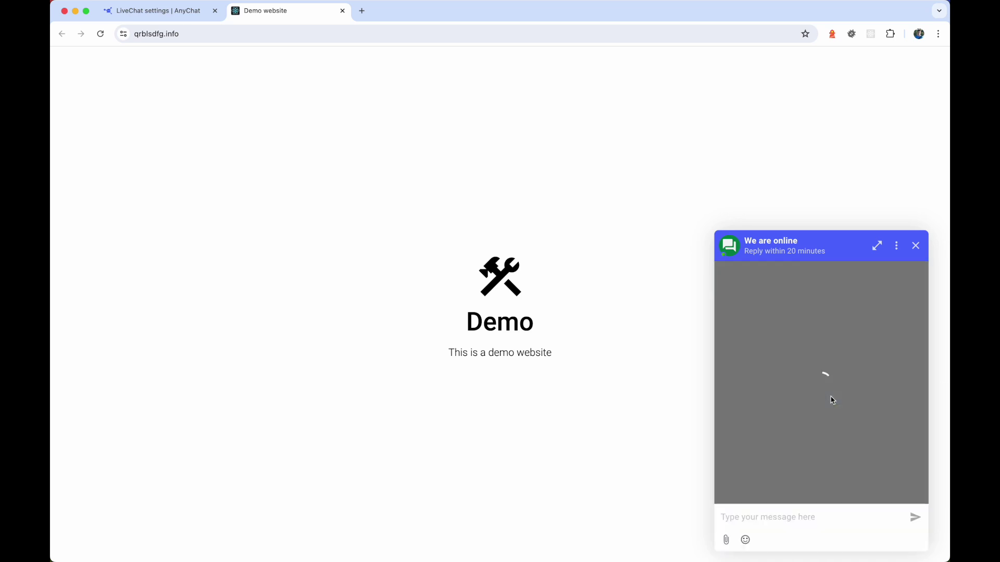
left_click(135, 10)
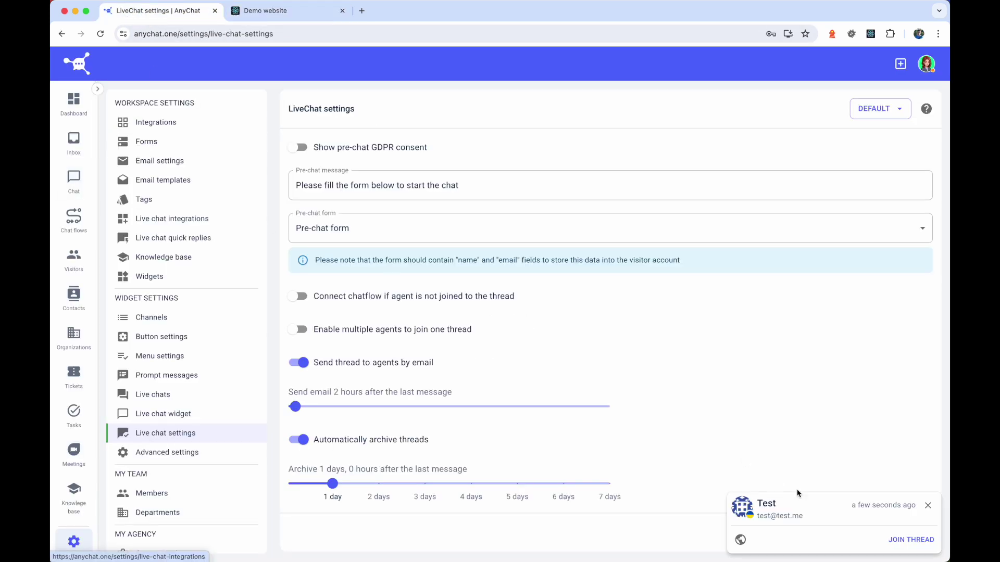
- Join the Test visitor's chat thread and send them 'Hello!'
left_click(76, 181)
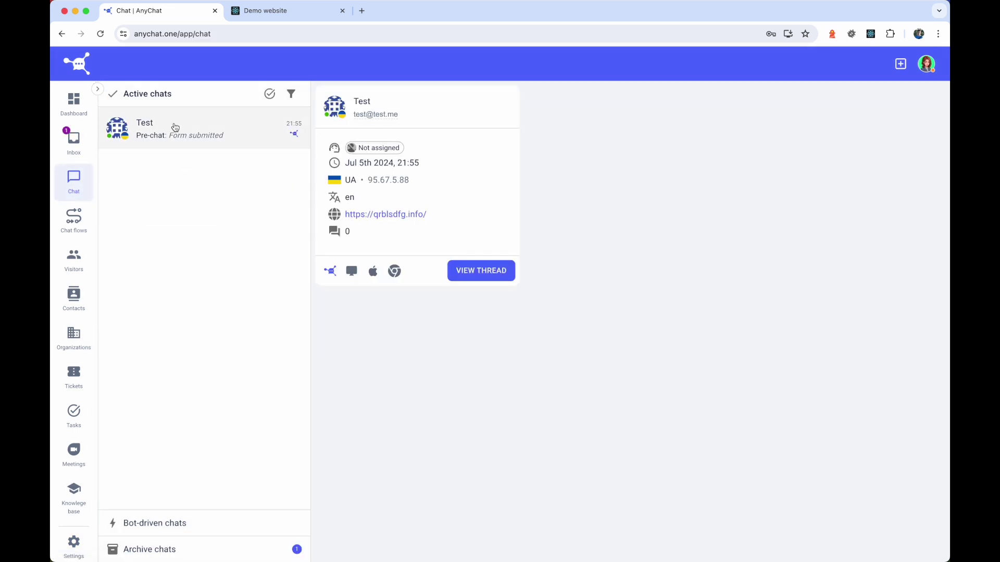
left_click(175, 130)
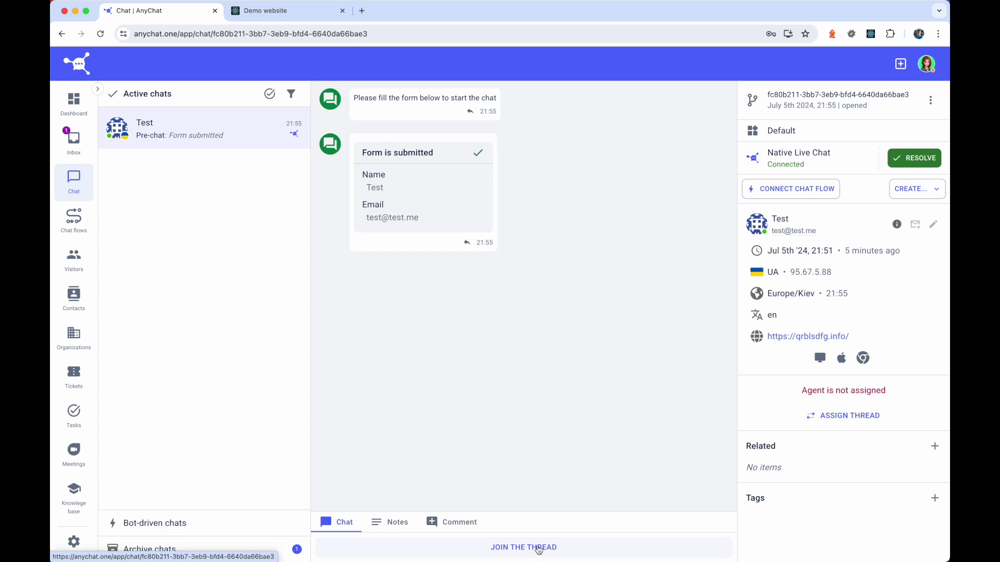
left_click(536, 552)
type("Hello!")
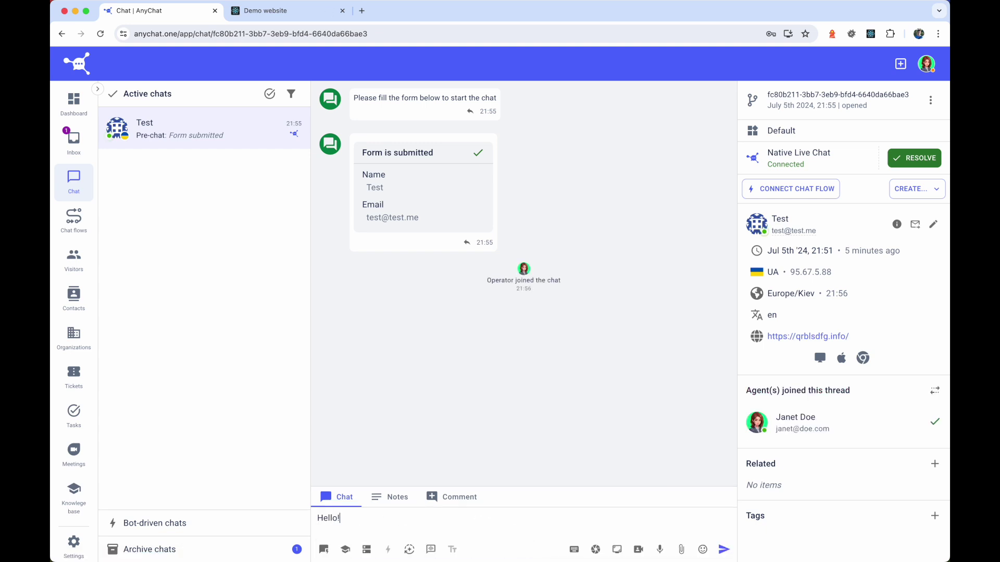
key("Return")
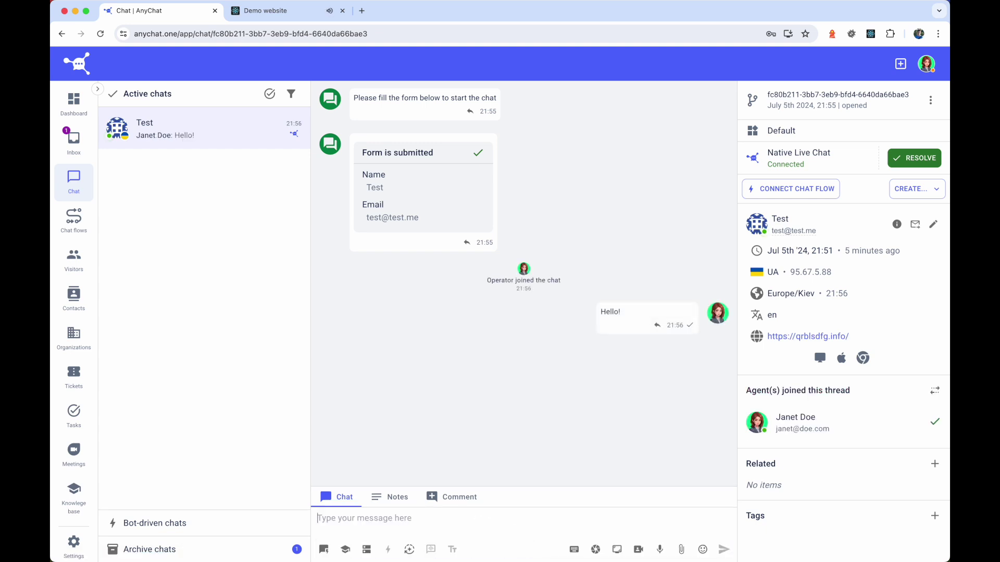
- Confirm the reply on the demo site, then open the Test contact's details in Contacts
left_click(276, 13)
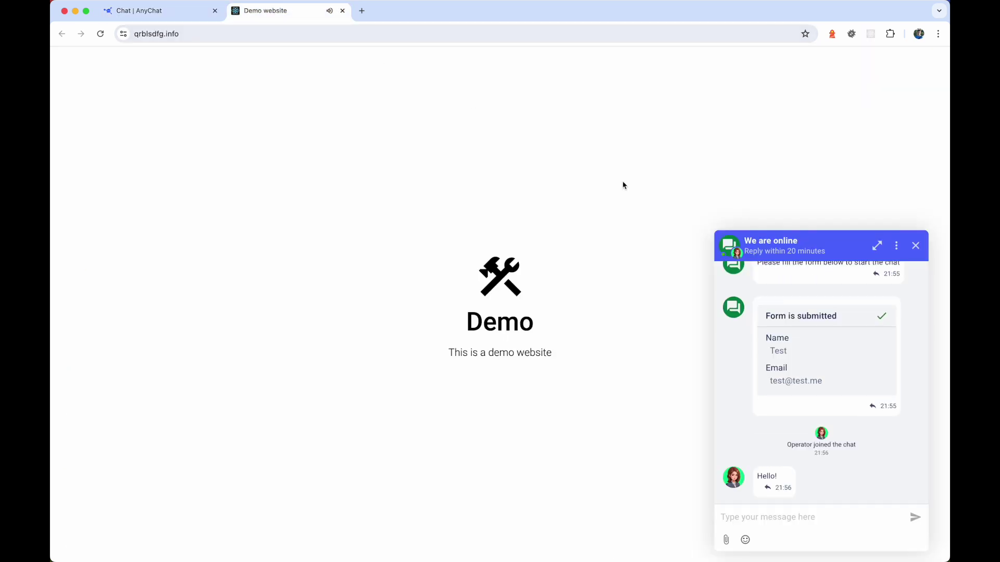
left_click(156, 10)
left_click(73, 297)
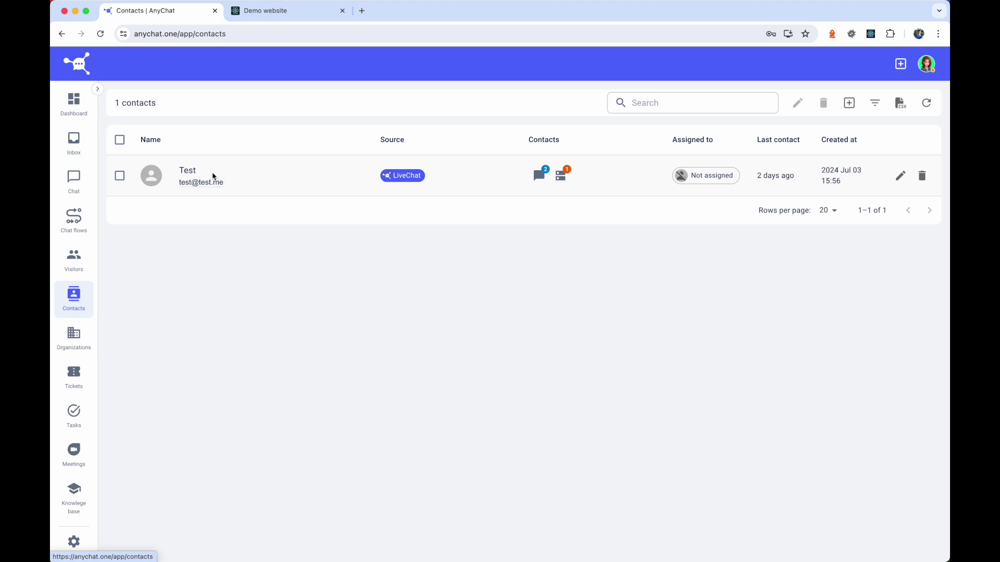
left_click(188, 174)
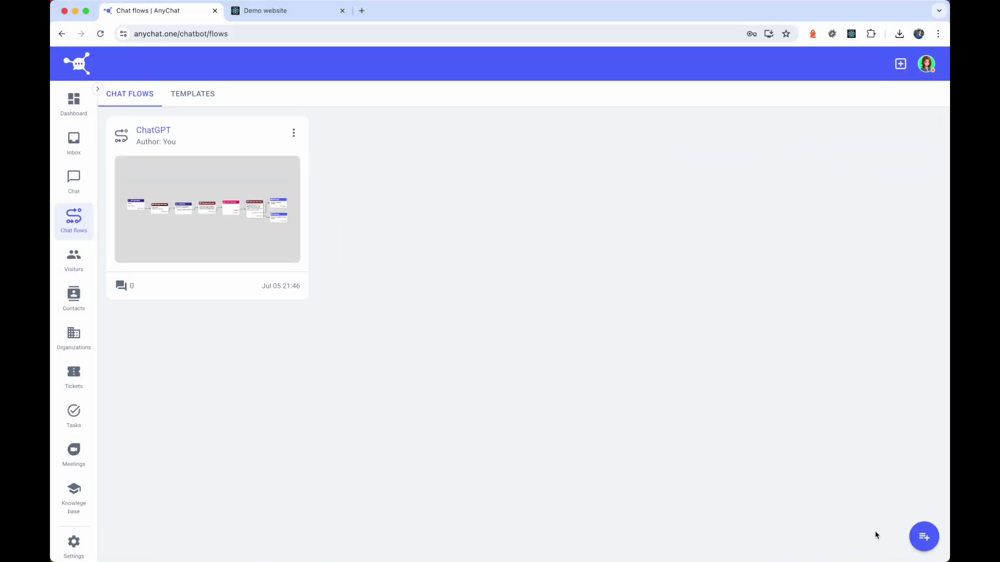
- Create an empty chat flow named 'Prechat flow', open it and delete its default starting node
left_click(924, 537)
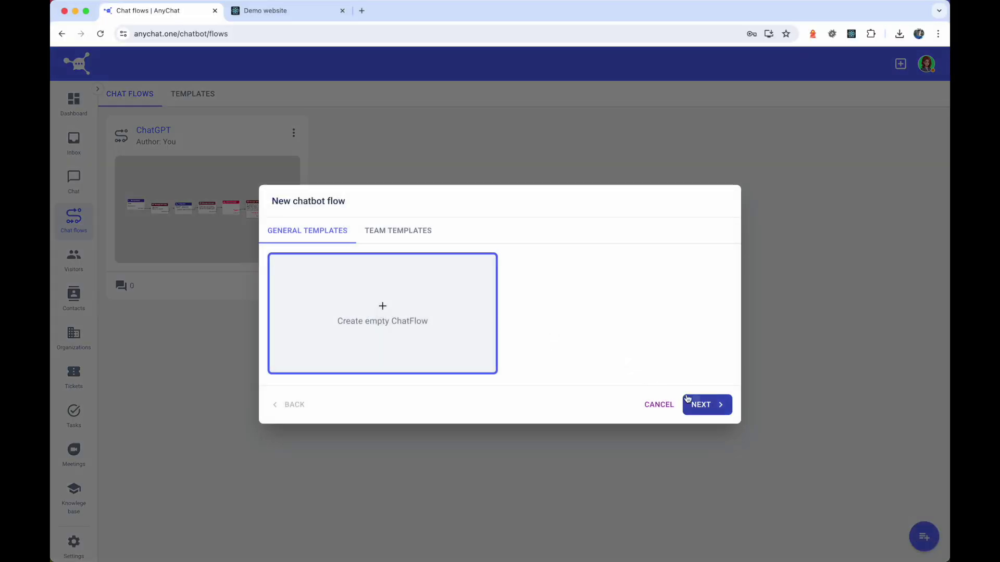
left_click(693, 405)
type("Prechat flow")
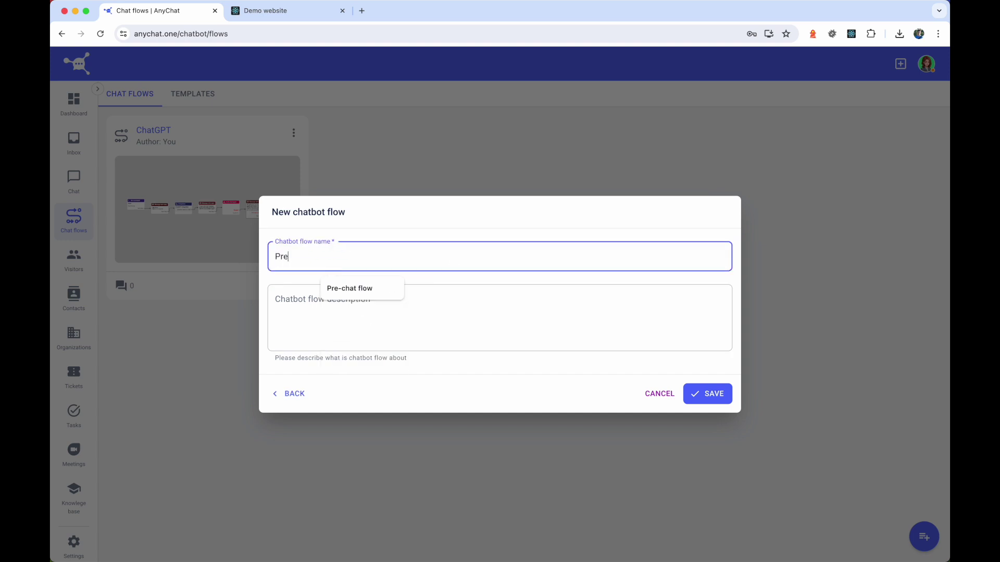
left_click(684, 394)
left_click(380, 133)
left_click(547, 331)
left_click(494, 316)
- Add an Event trigger node with event type 'Before start new thread' and save it
left_click(204, 96)
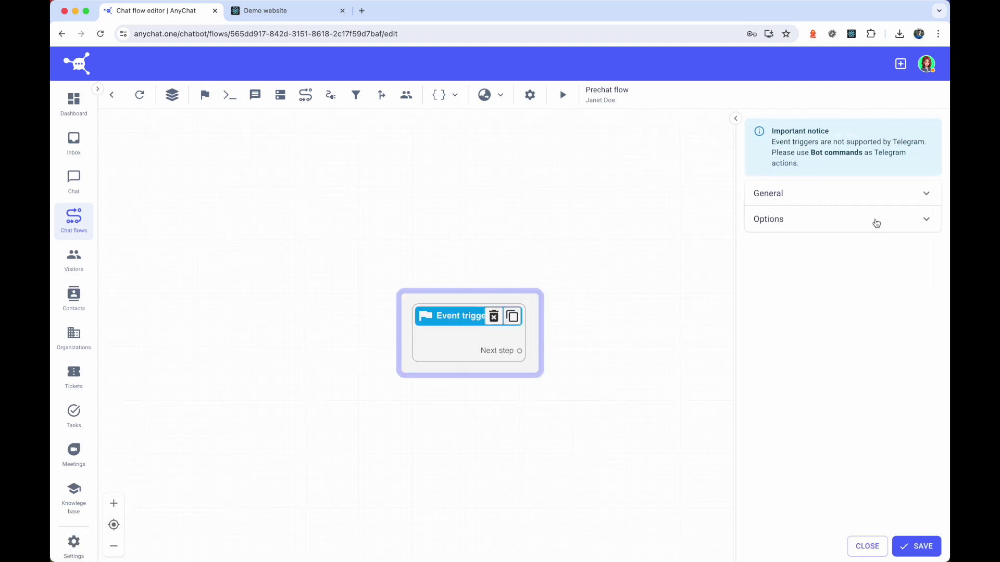
left_click(839, 237)
left_click(830, 319)
left_click(917, 546)
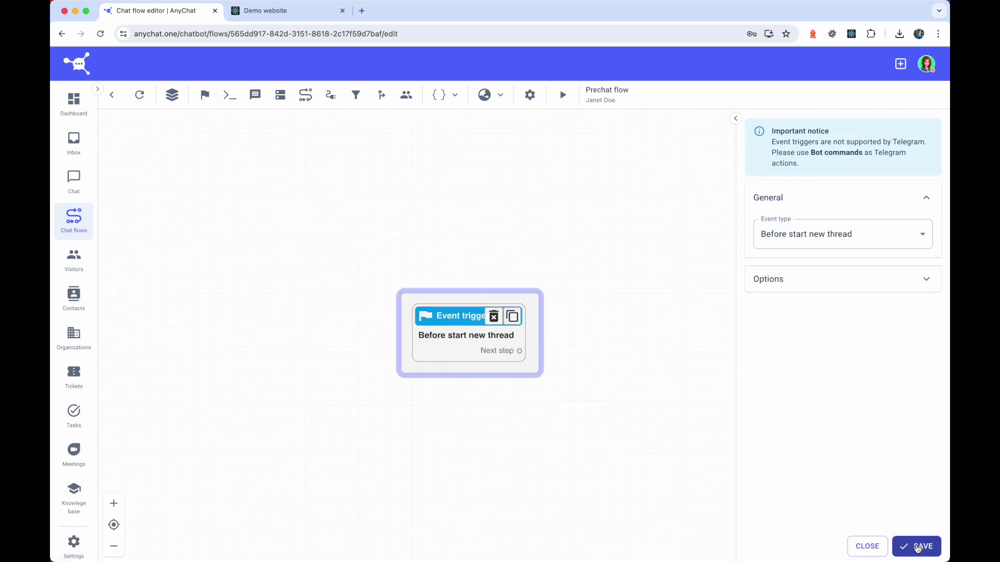
left_click(865, 546)
- Create the {name} and {email} flow variables and add a Message node
left_click(441, 94)
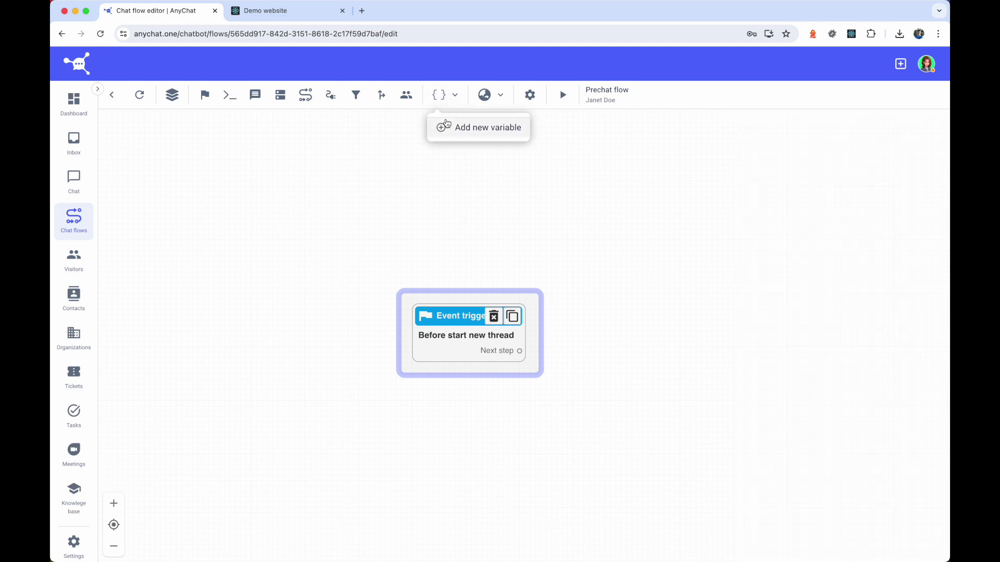
left_click(446, 125)
type("{name}")
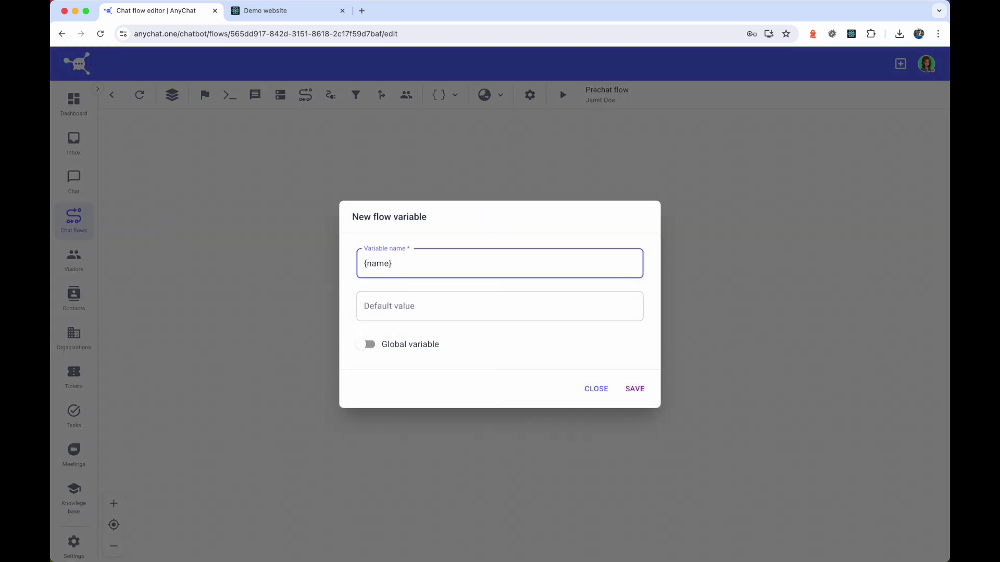
left_click(636, 395)
left_click(440, 95)
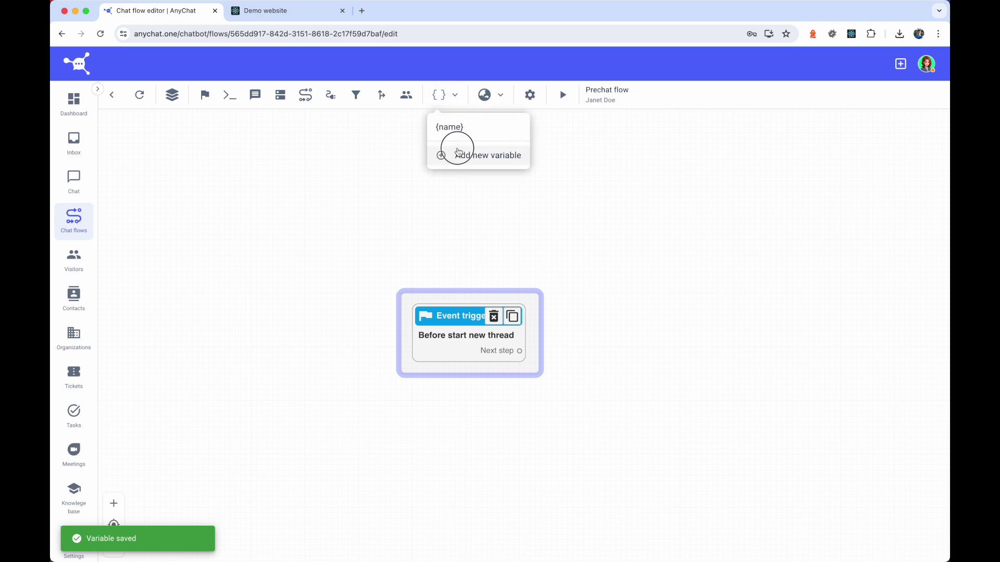
left_click(458, 152)
type("{email}")
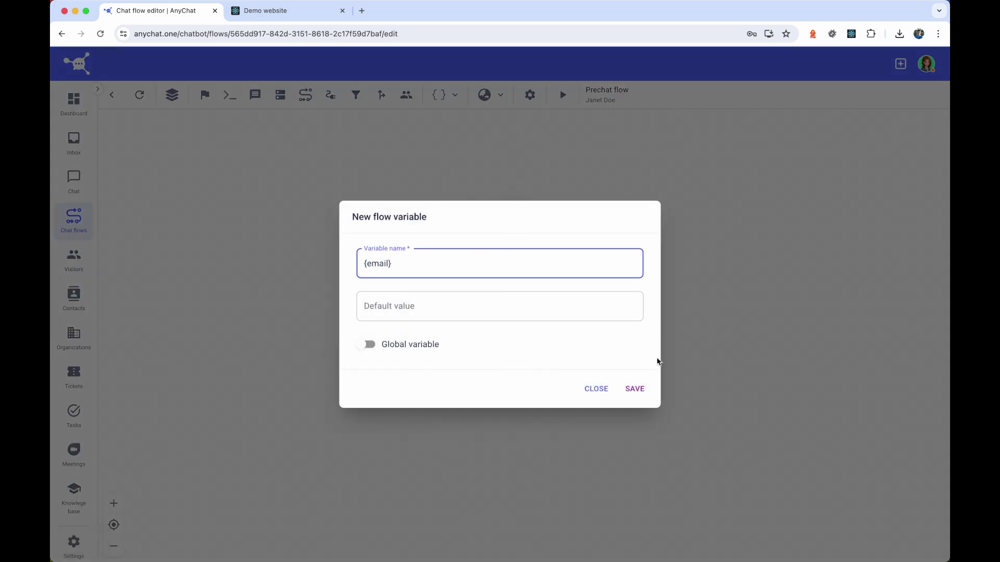
left_click(635, 389)
left_click_drag(446, 325, 424, 253)
left_click(255, 95)
- Connect the trigger to the name question message, waiting for the reply and saving it to {name}
left_click_drag(327, 320, 406, 274)
left_click(826, 309)
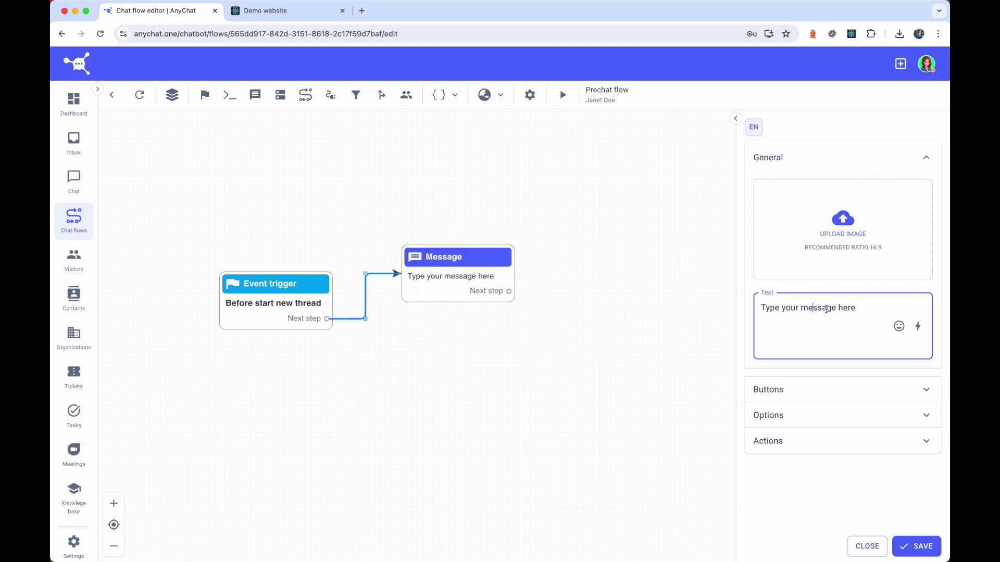
type("Enter your name")
left_click(825, 175)
left_click(800, 211)
left_click(794, 289)
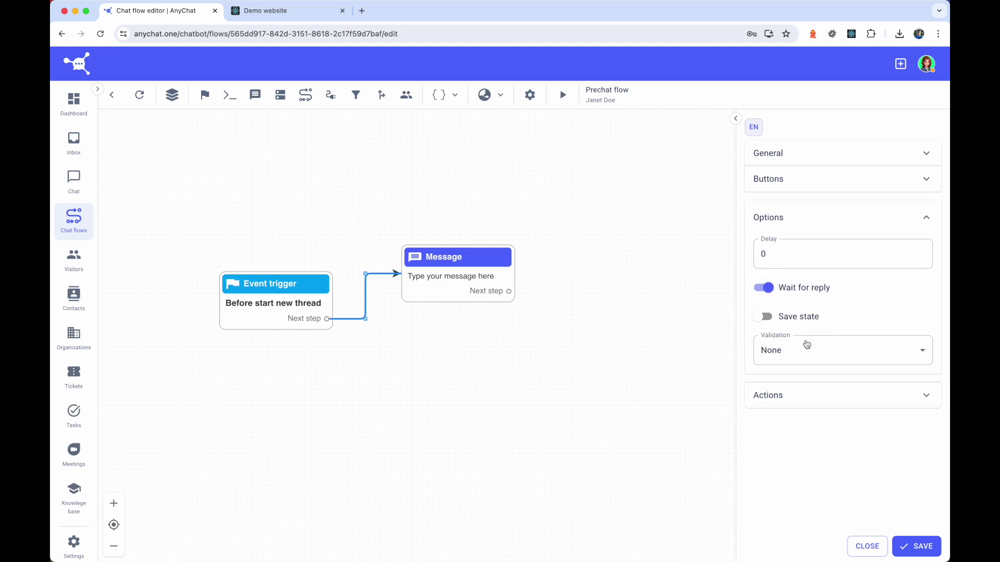
left_click(794, 210)
left_click(781, 244)
left_click(763, 304)
left_click(806, 339)
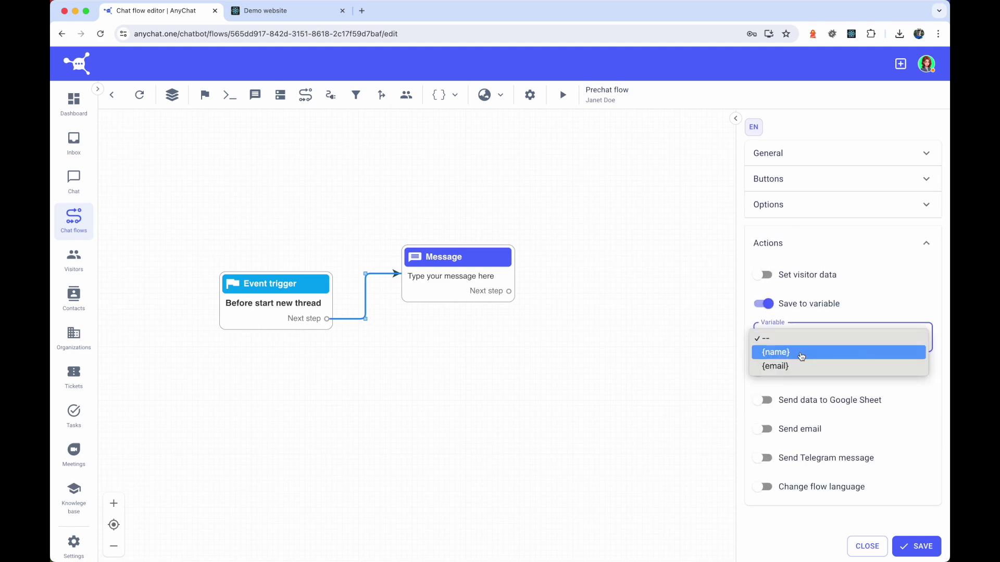
left_click(805, 351)
left_click(913, 546)
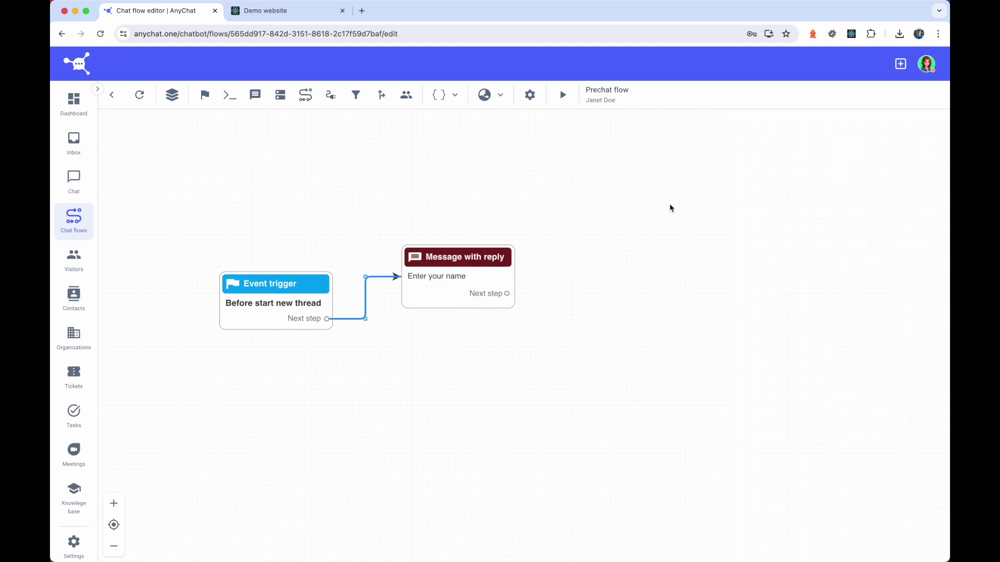
- Duplicate it as 'Hello, {name}. Enter your email', saving the reply into {email}
left_click(453, 276)
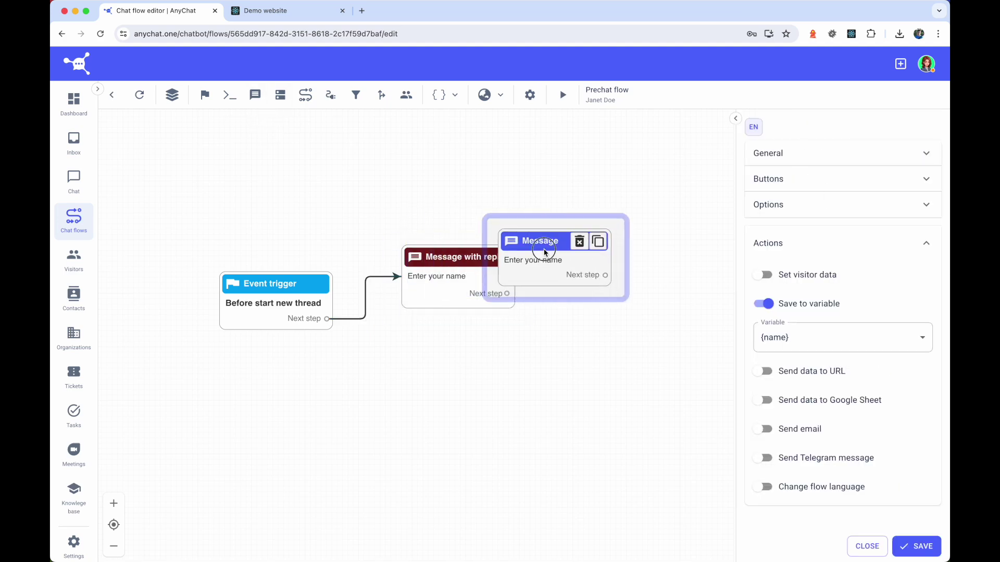
left_click(789, 166)
left_click_drag(818, 307, 762, 299)
type("He")
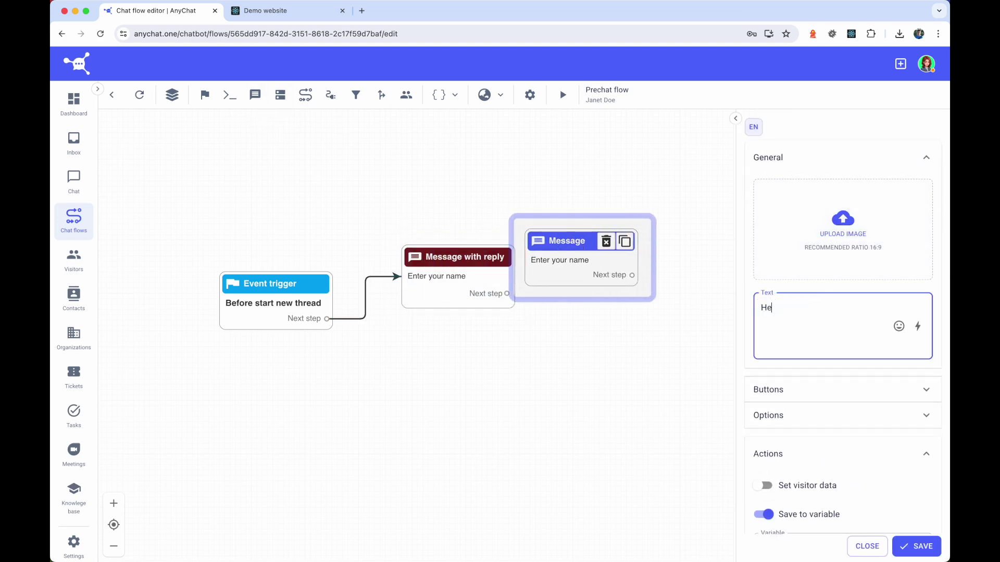
type("llo, {name}. Enter your email")
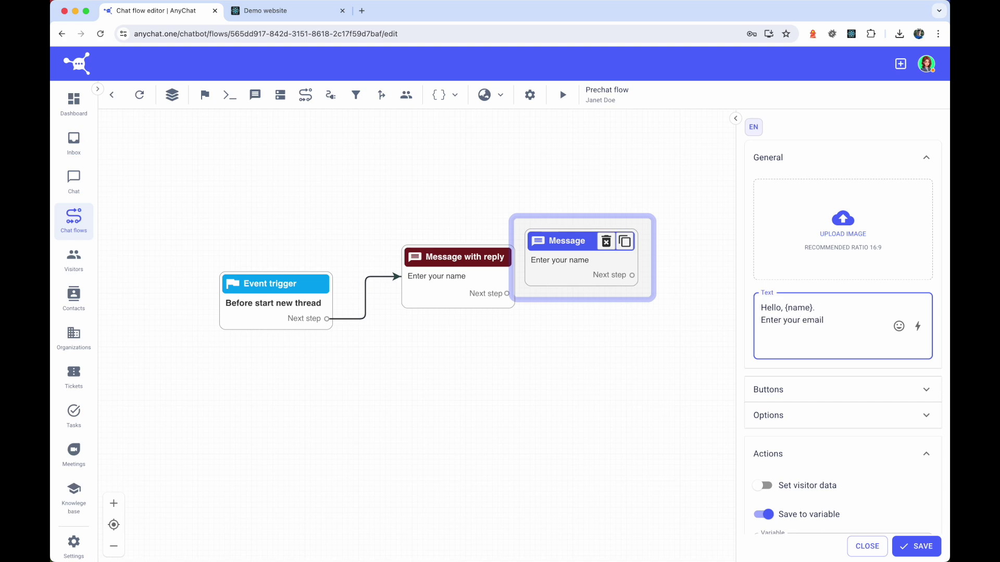
left_click(776, 164)
left_click(799, 337)
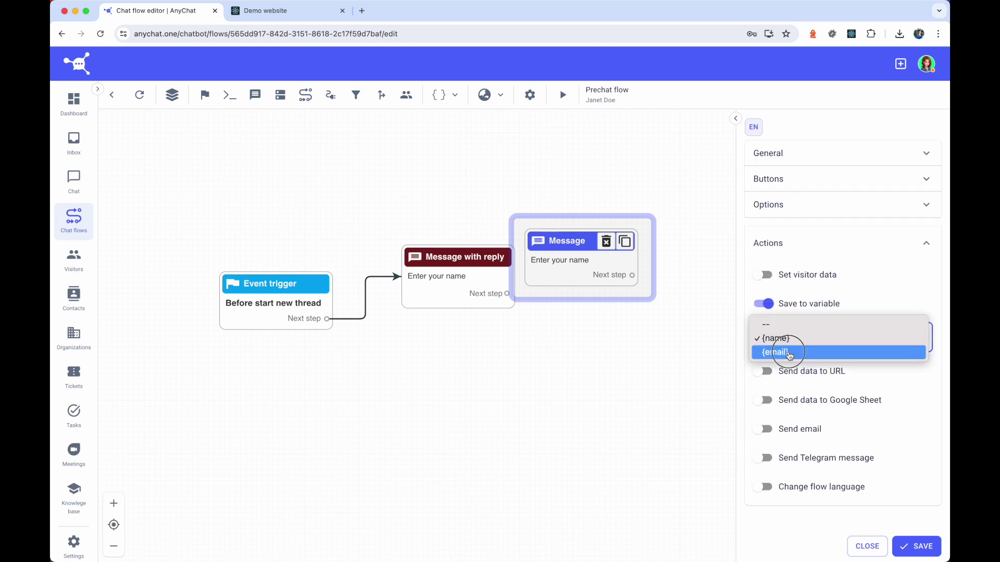
left_click(789, 351)
left_click(818, 205)
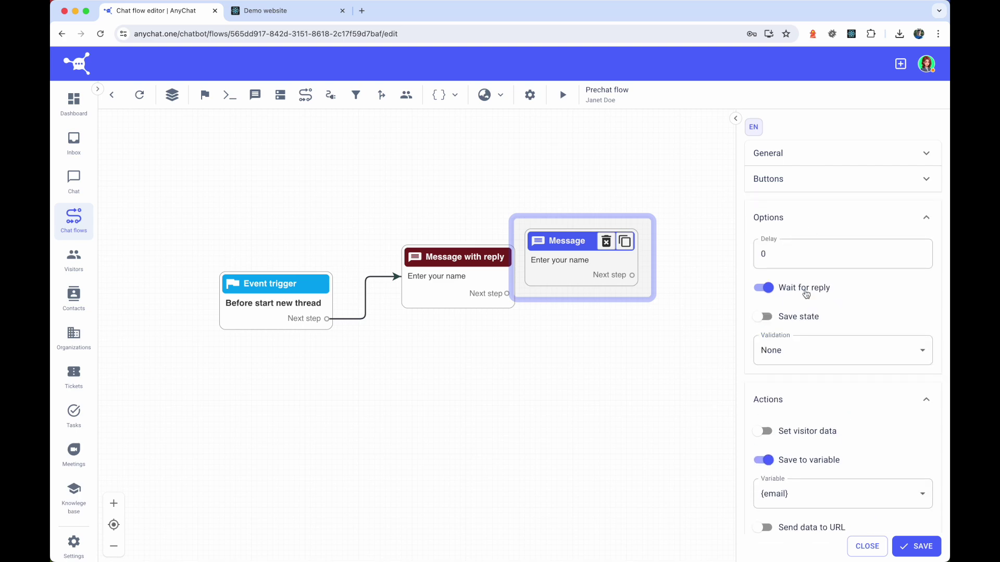
left_click(927, 548)
left_click(786, 219)
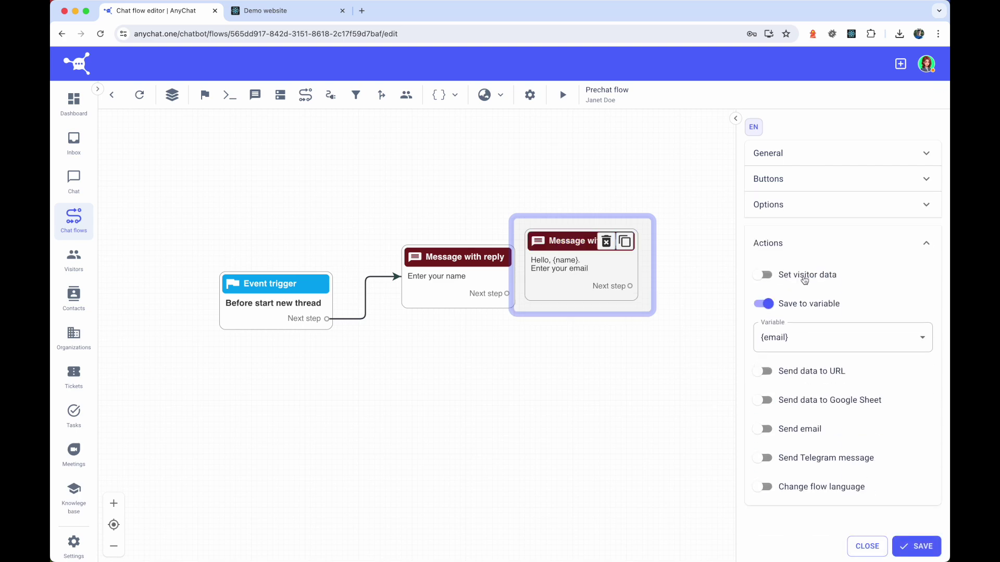
left_click(796, 242)
left_click(867, 547)
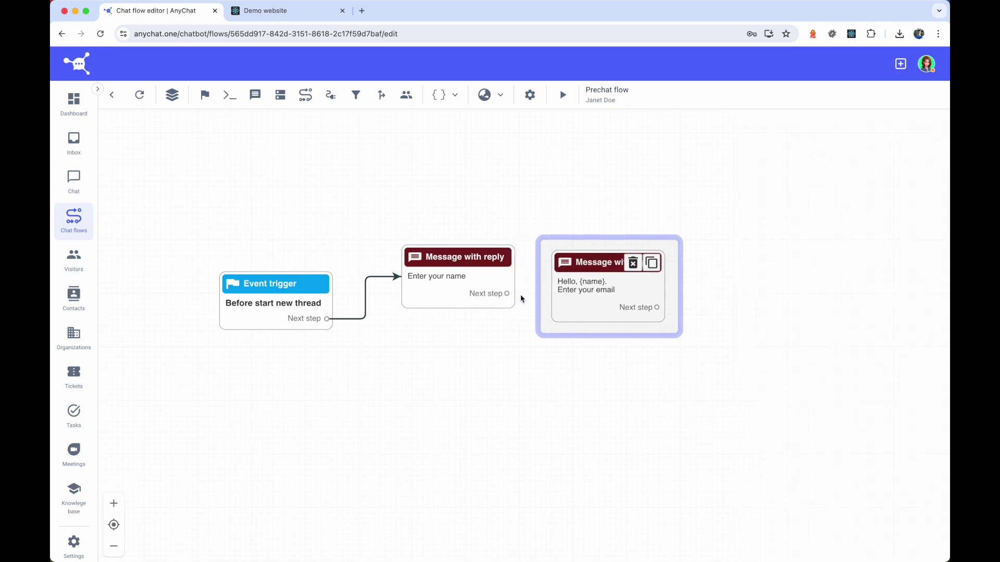
- Link the name question to the email question, then add and link an Invite chat agent step
left_click_drag(507, 294, 556, 287)
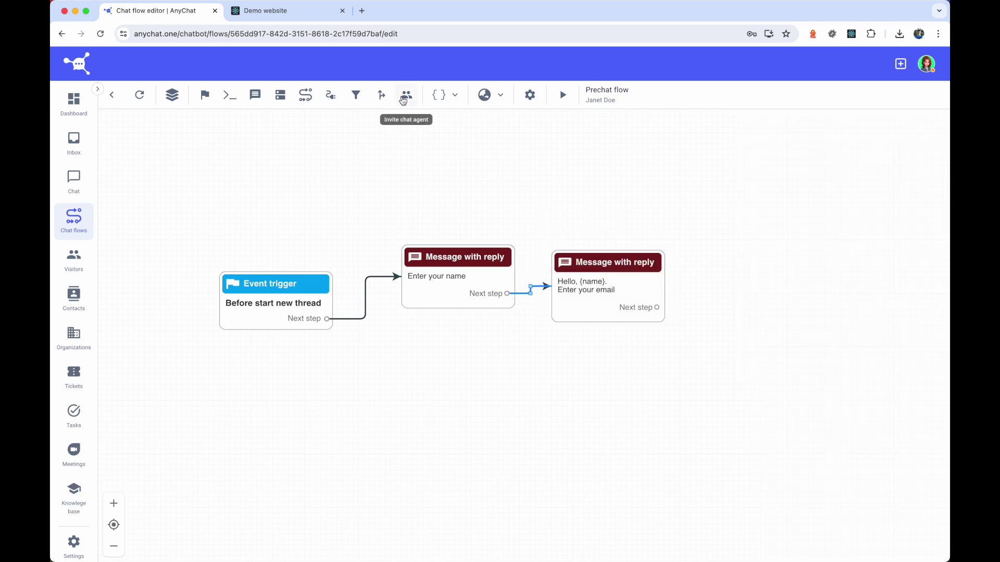
left_click(406, 94)
left_click_drag(458, 312, 573, 375)
left_click_drag(657, 307, 644, 356)
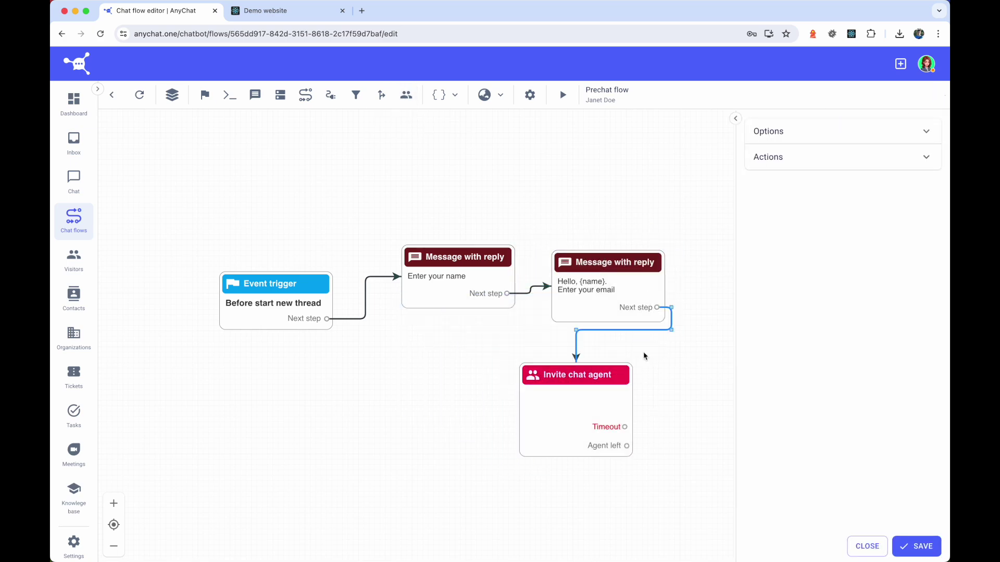
left_click(867, 546)
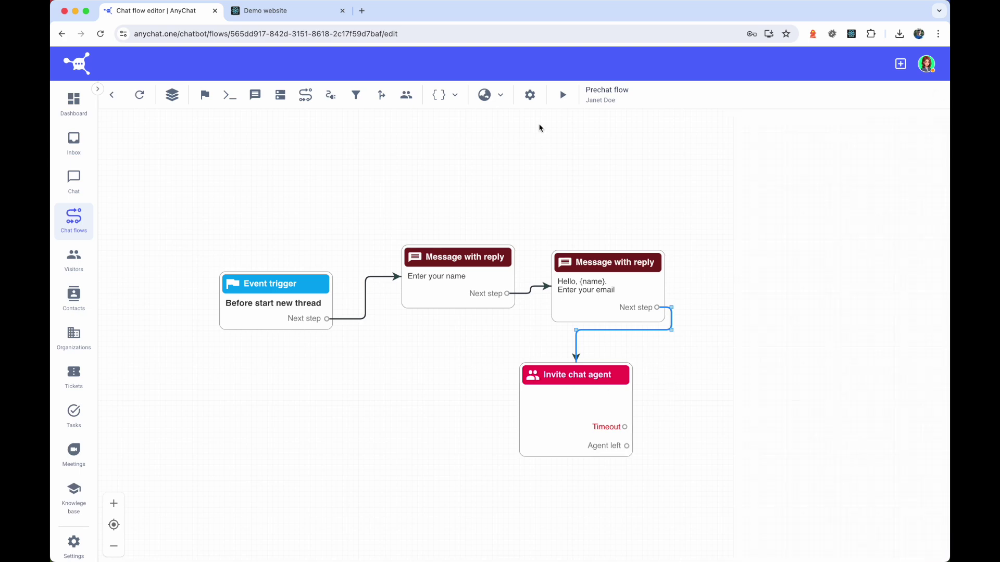
- Test-run the flow, answering with the name John and a sample email address
left_click(562, 95)
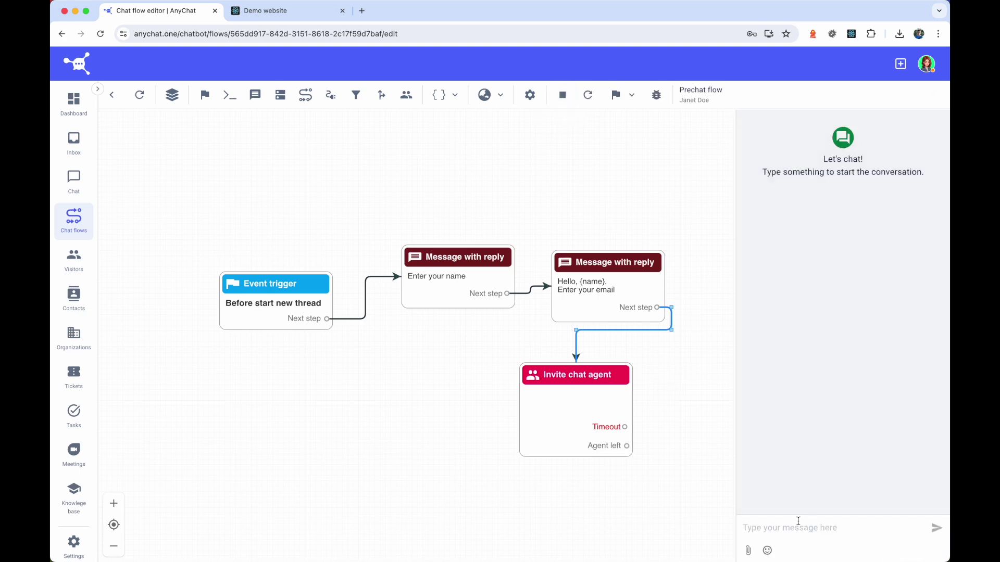
type("John")
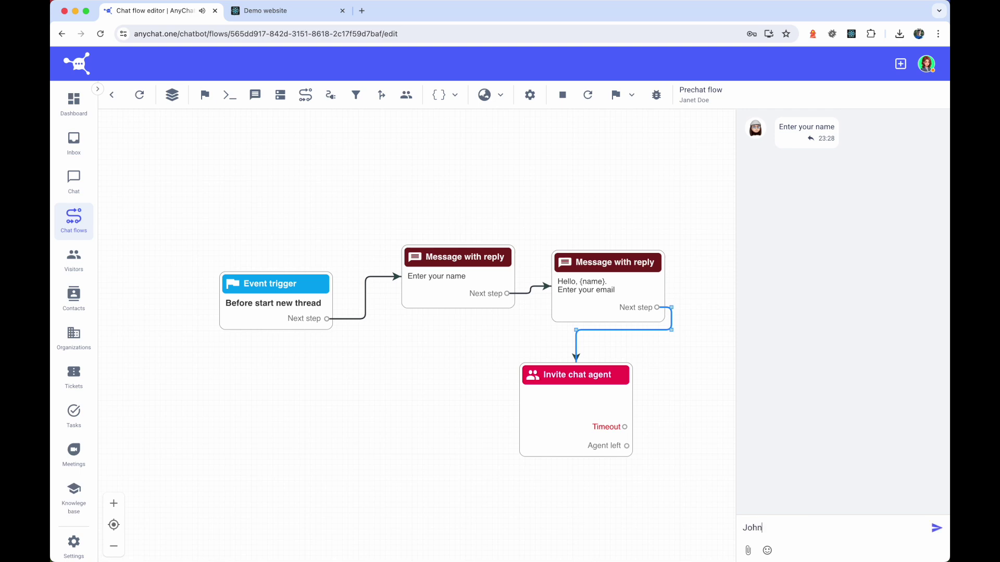
key("Return")
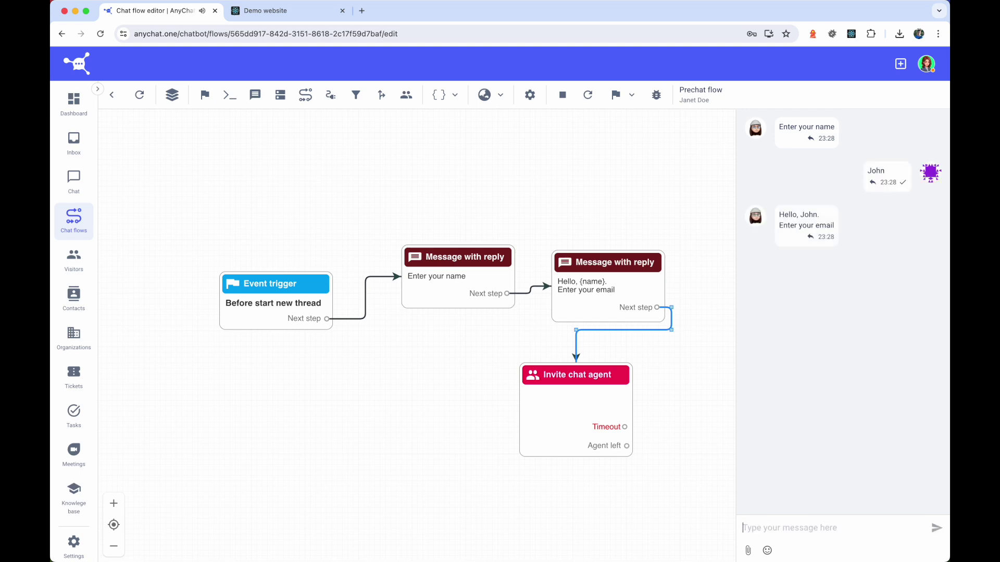
type("john@")
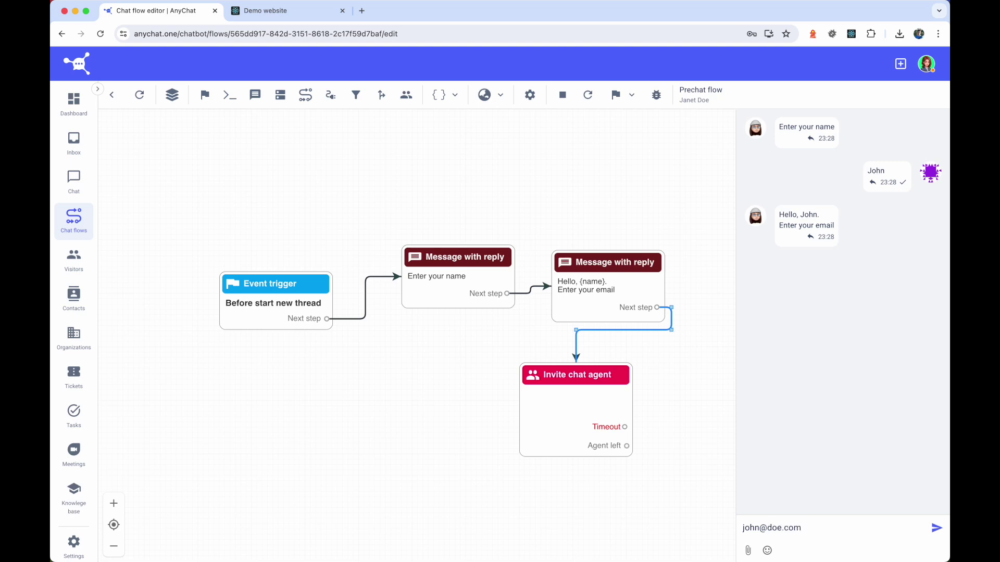
type("doe.com")
key("Return")
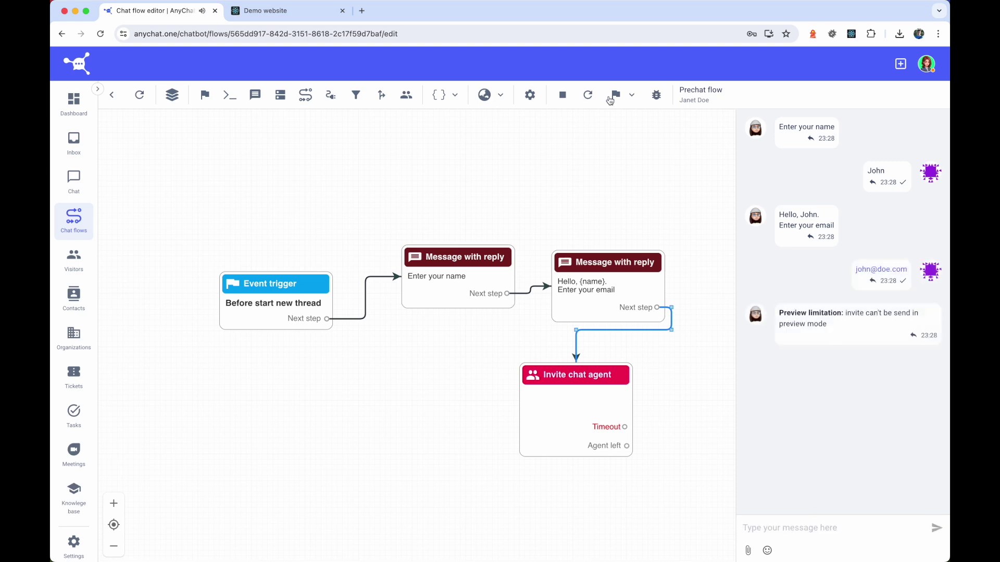
left_click(563, 95)
- Set the email question's reply validation to Email and save
left_click(605, 286)
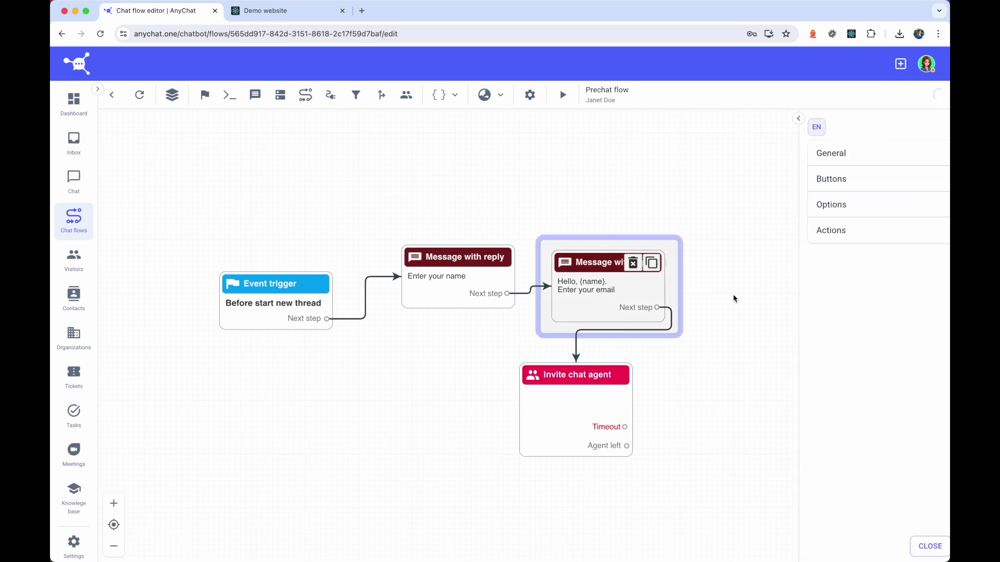
left_click(788, 205)
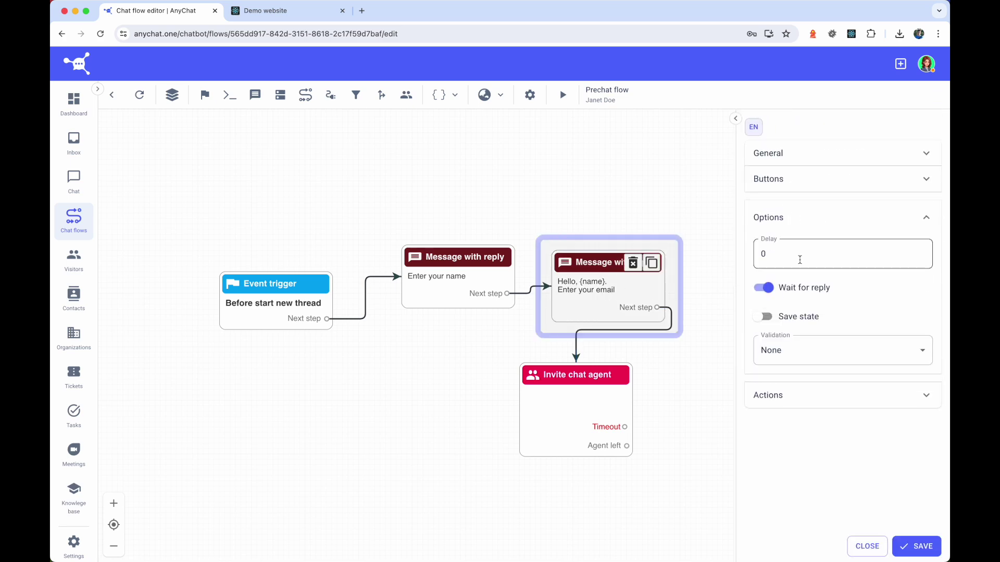
left_click(797, 350)
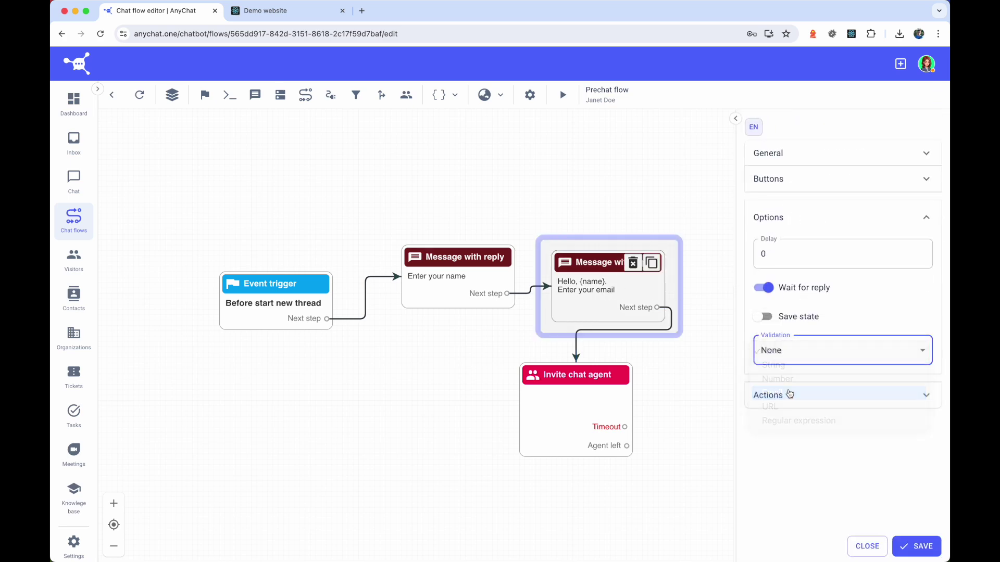
left_click(790, 394)
left_click(916, 547)
- Move the Invite chat agent step aside and add a new message step right of the flow
left_click(864, 545)
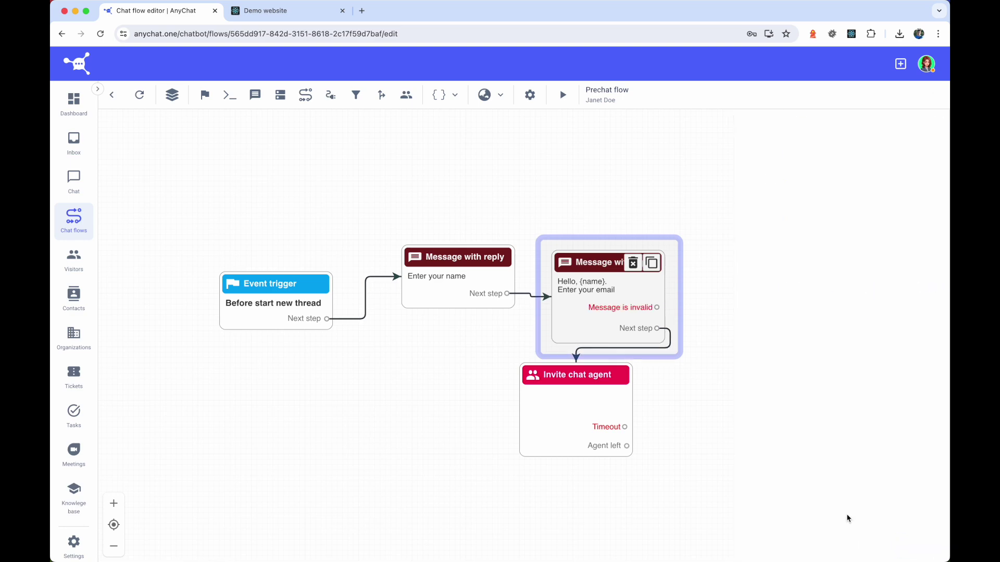
left_click_drag(578, 376, 632, 403)
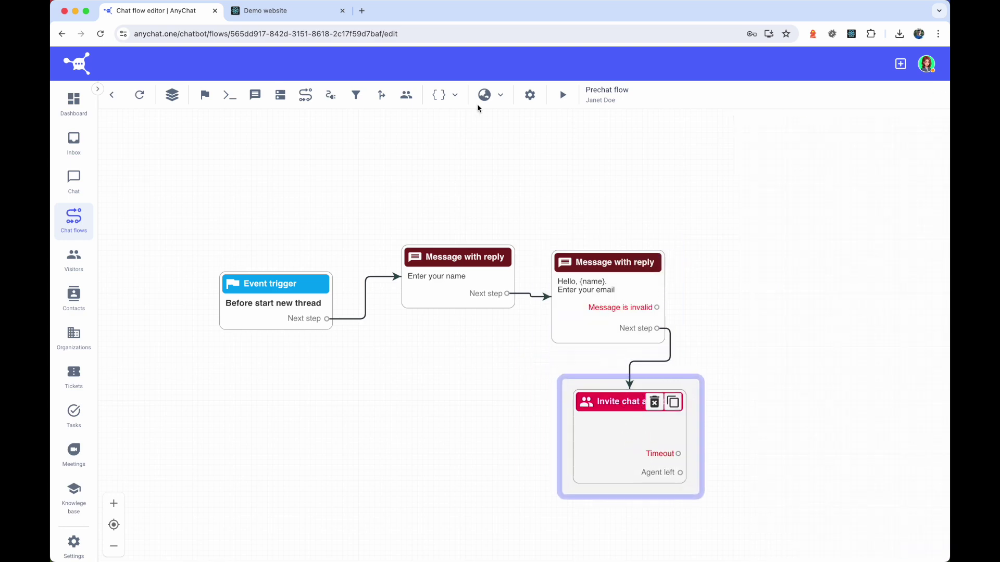
left_click(255, 95)
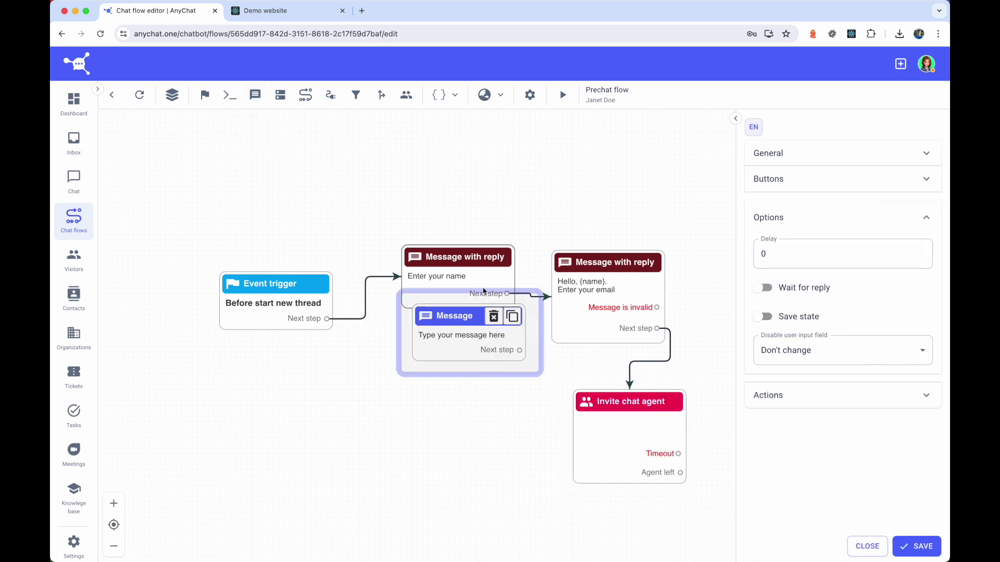
left_click_drag(462, 317, 672, 212)
- Set the new message's text to 'Email is not valid' and save it
left_click(796, 152)
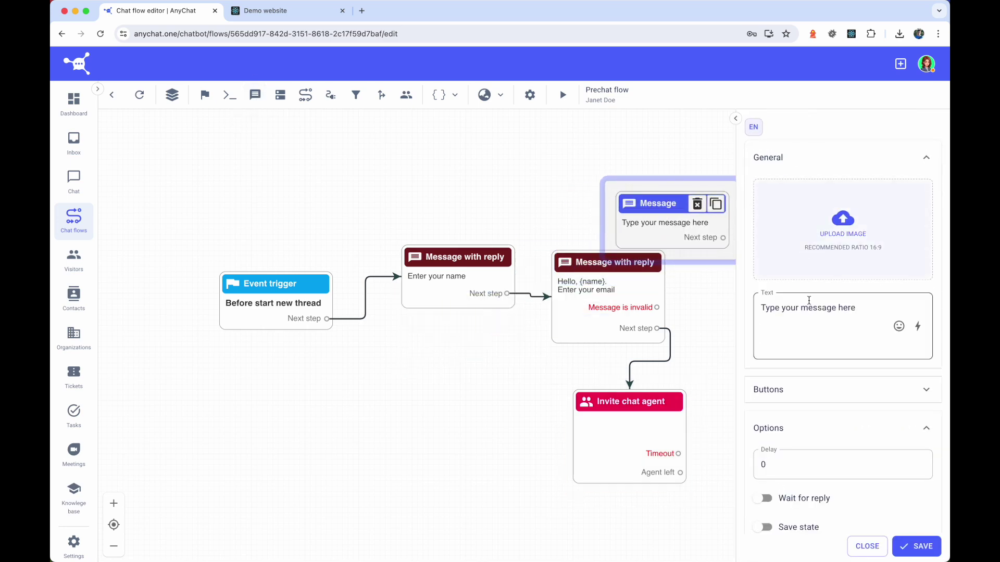
triple_click(830, 307)
type("Email is not valid")
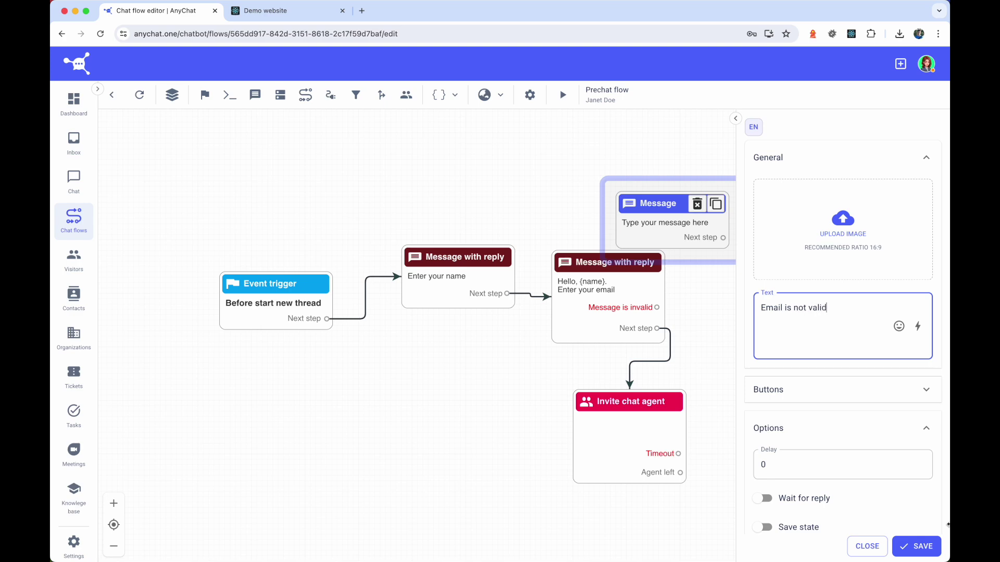
left_click(916, 547)
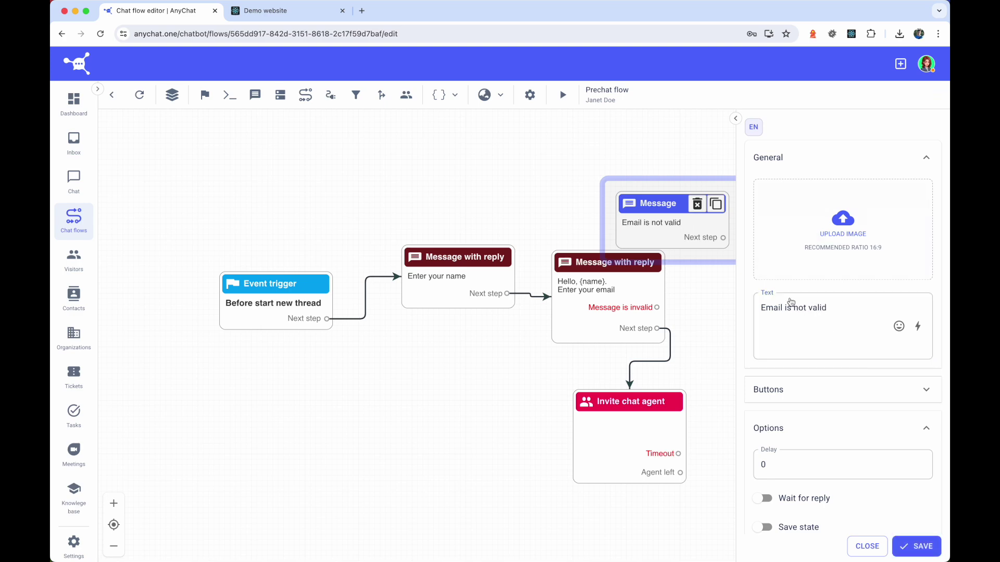
left_click(867, 547)
- Route the 'Message is invalid' port to the error message and reload the flow
left_click_drag(667, 225, 759, 241)
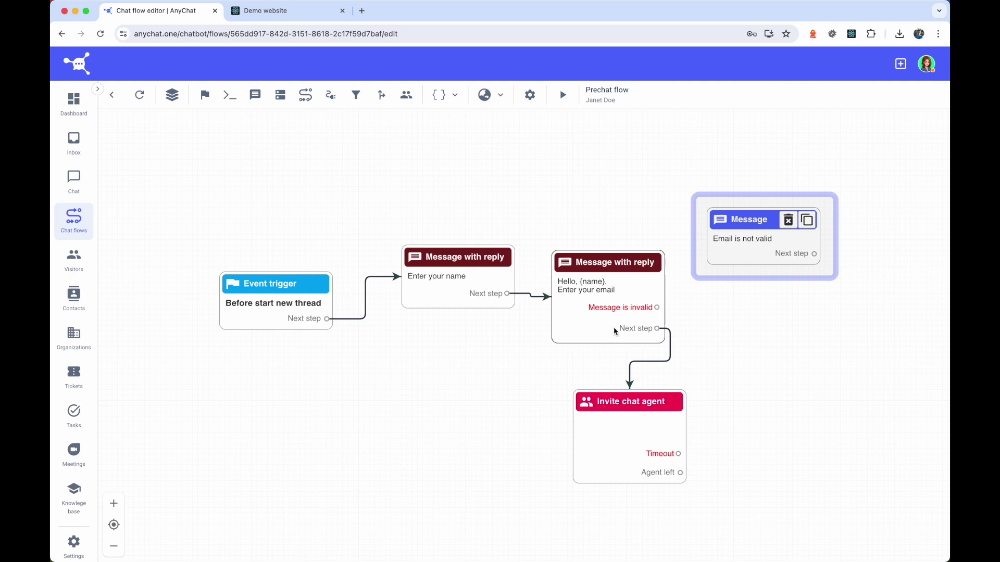
left_click_drag(658, 309, 745, 237)
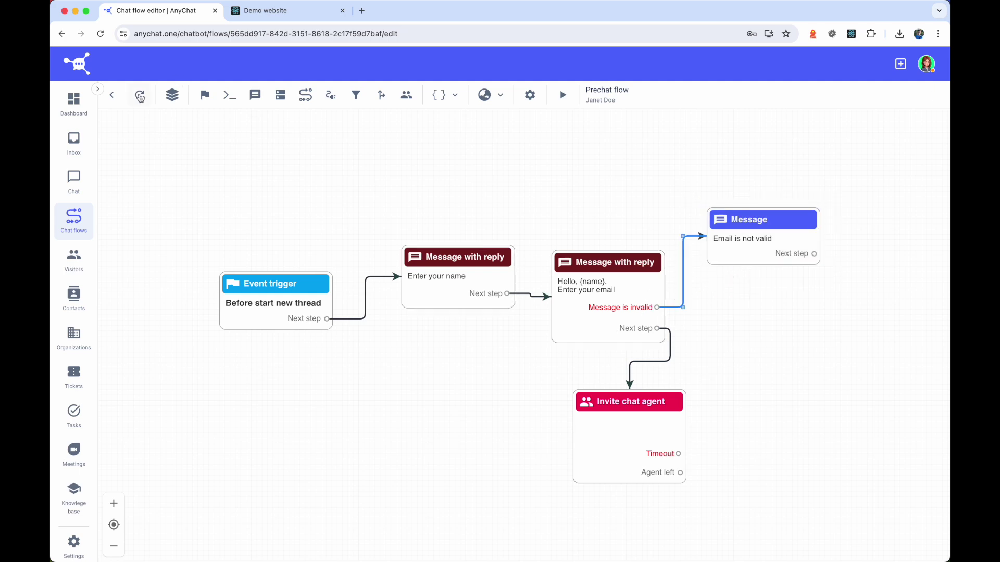
left_click(140, 96)
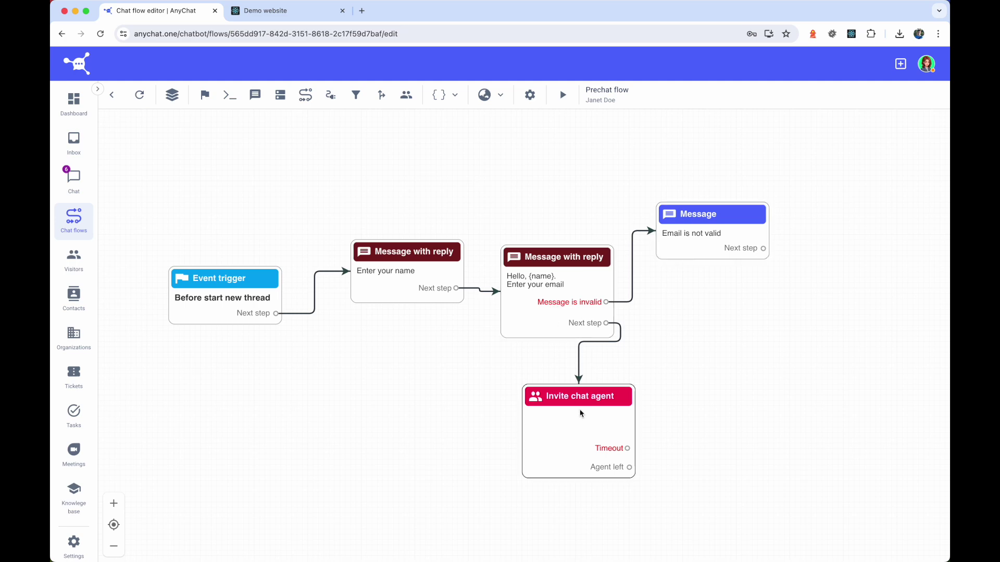
left_click(596, 331)
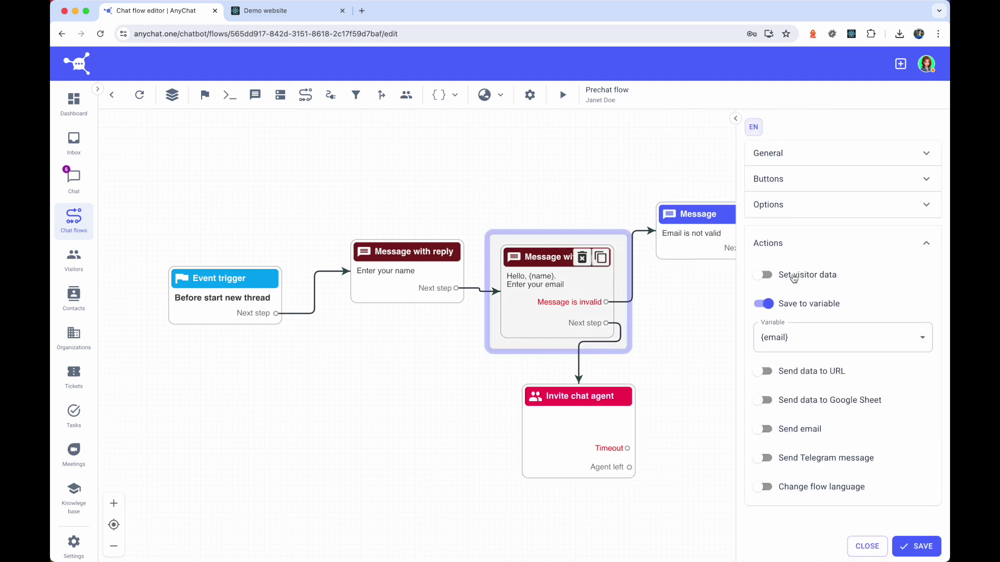
- Enable Set visitor data with Name = {name} and Email = {email}, save, and return to Chat flows
left_click(793, 276)
left_click(837, 309)
left_click(837, 323)
left_click(854, 348)
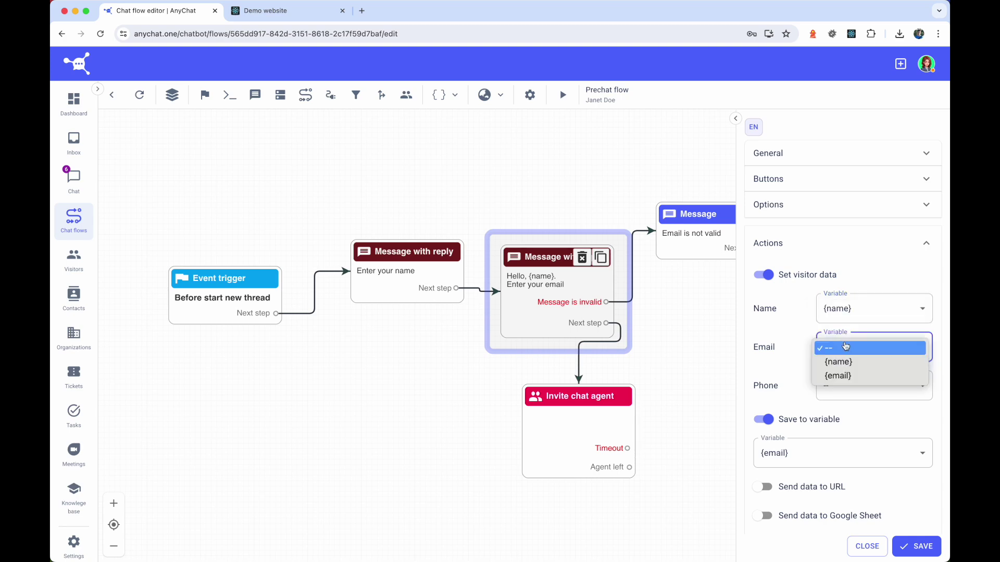
left_click(838, 375)
left_click(918, 548)
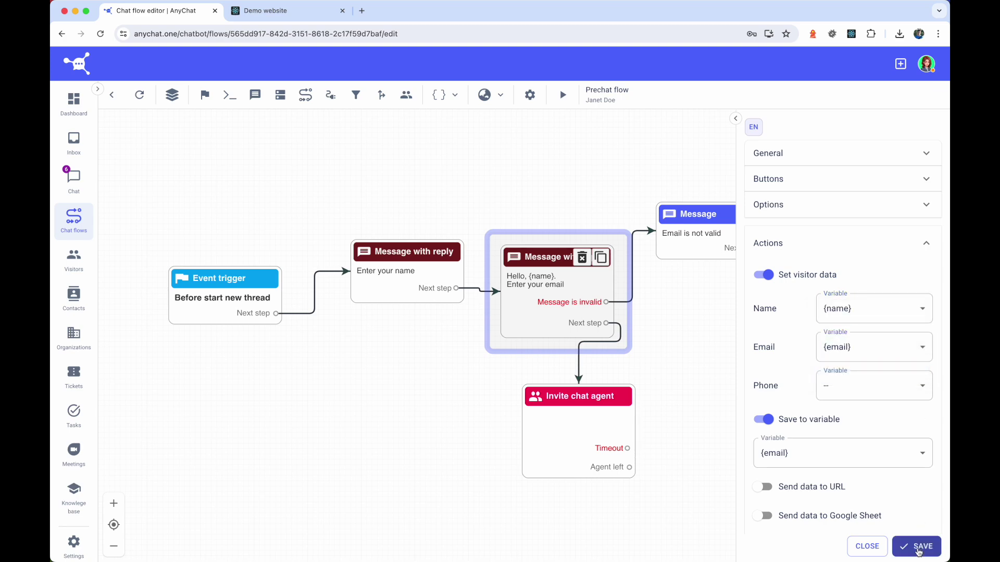
left_click(867, 546)
left_click(90, 216)
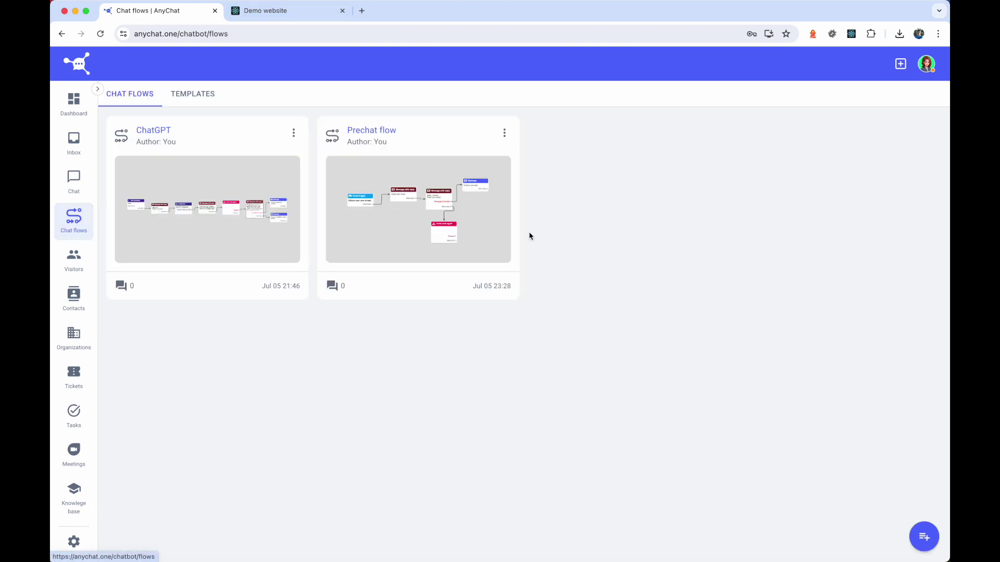
- Start connecting the Default LiveChat widget to the Prechat flow
left_click(504, 133)
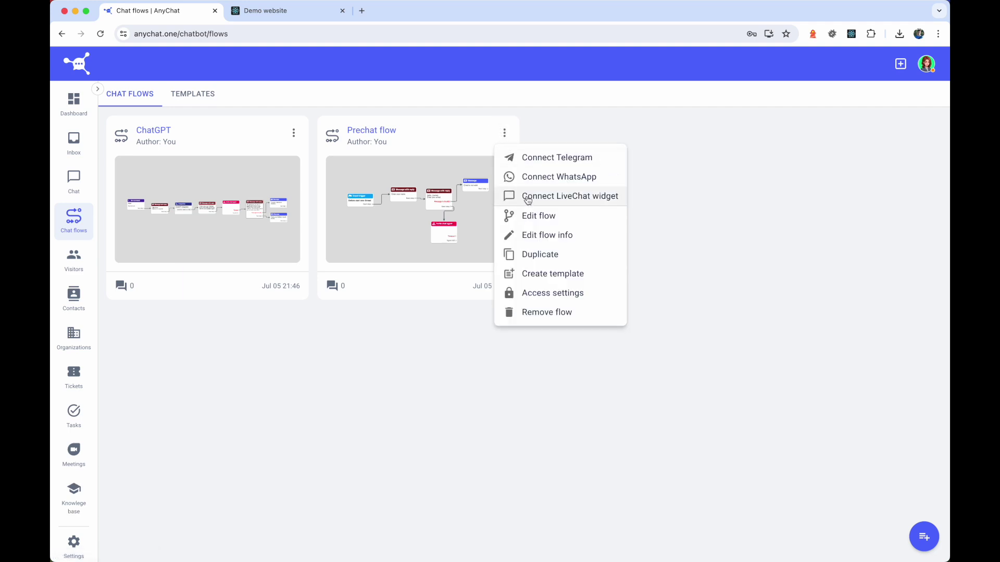
left_click(527, 201)
left_click(502, 276)
left_click(476, 316)
- Use adaptive-icon.png as the bot avatar, name it 'Test bot', save, and open the demo website
left_click(414, 309)
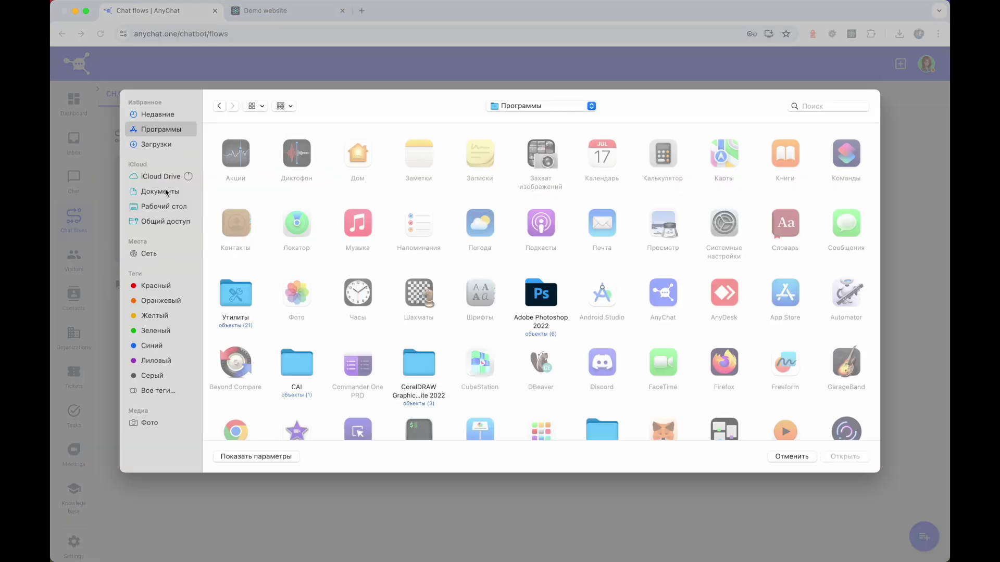
left_click(164, 206)
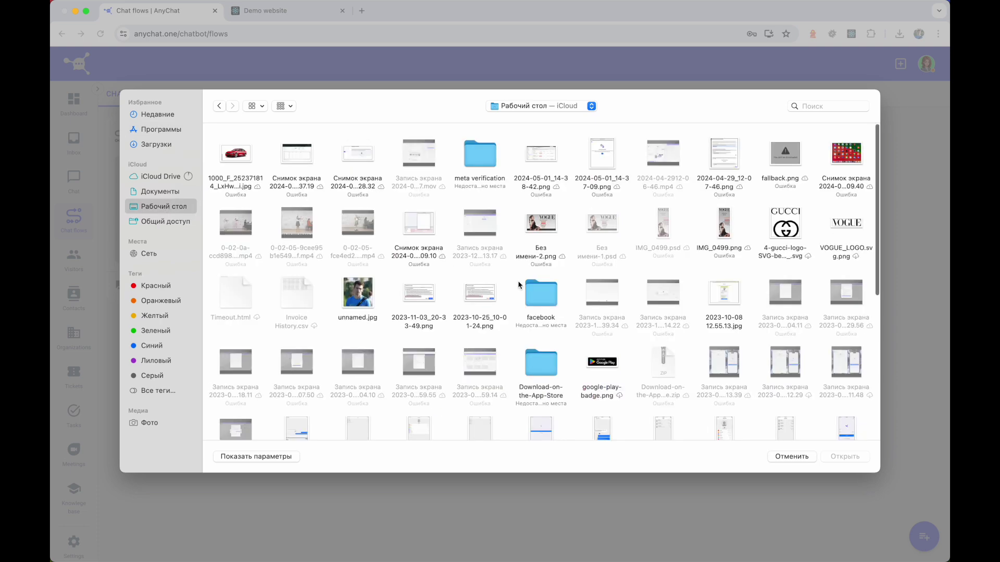
scroll(518, 285, "down", 15)
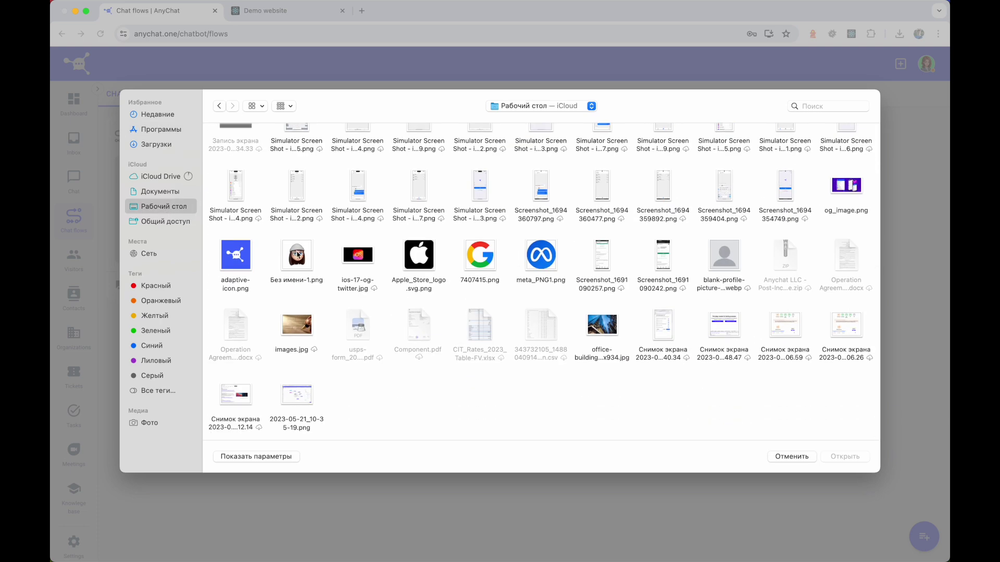
double_click(244, 261)
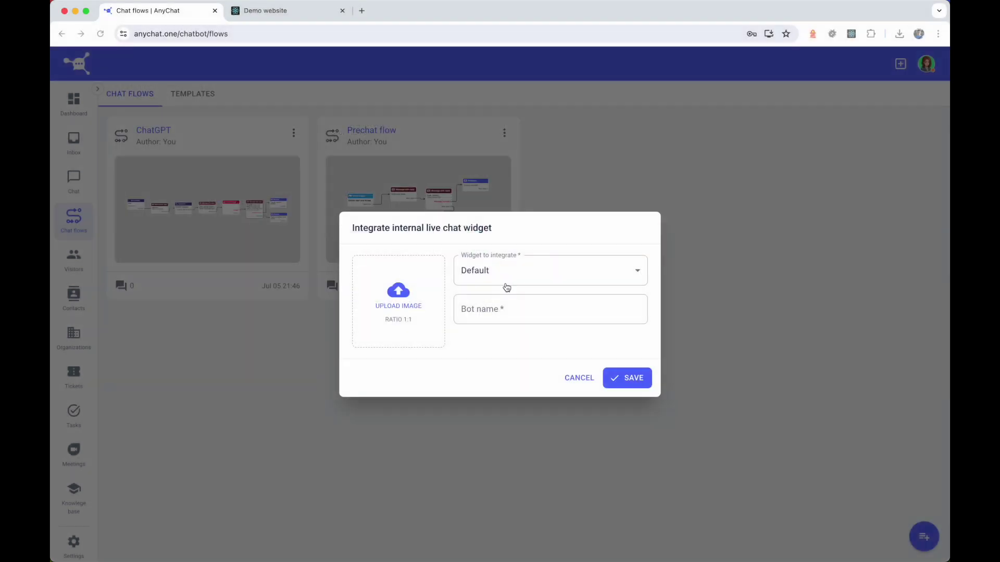
left_click(542, 303)
type("Test bot")
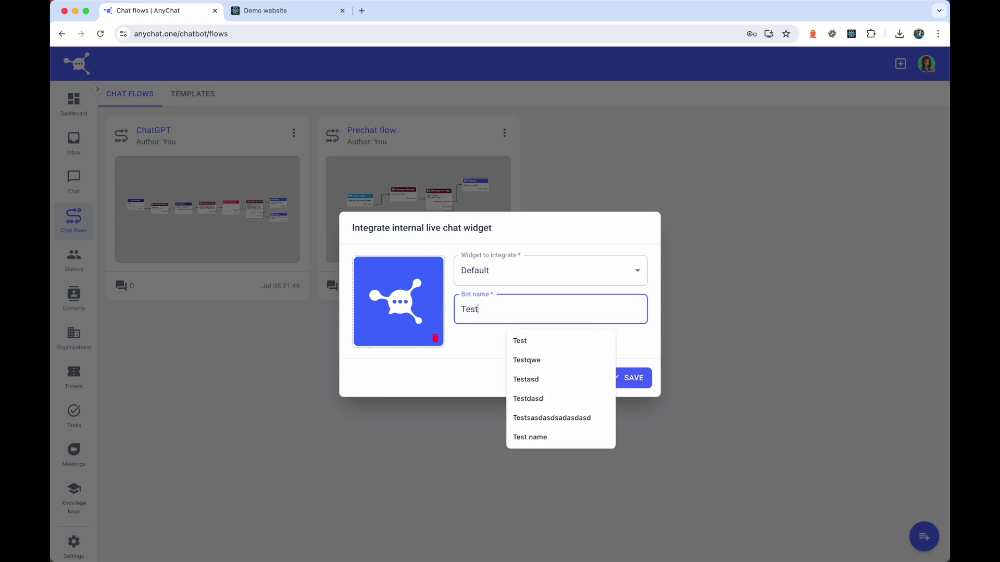
left_click(640, 383)
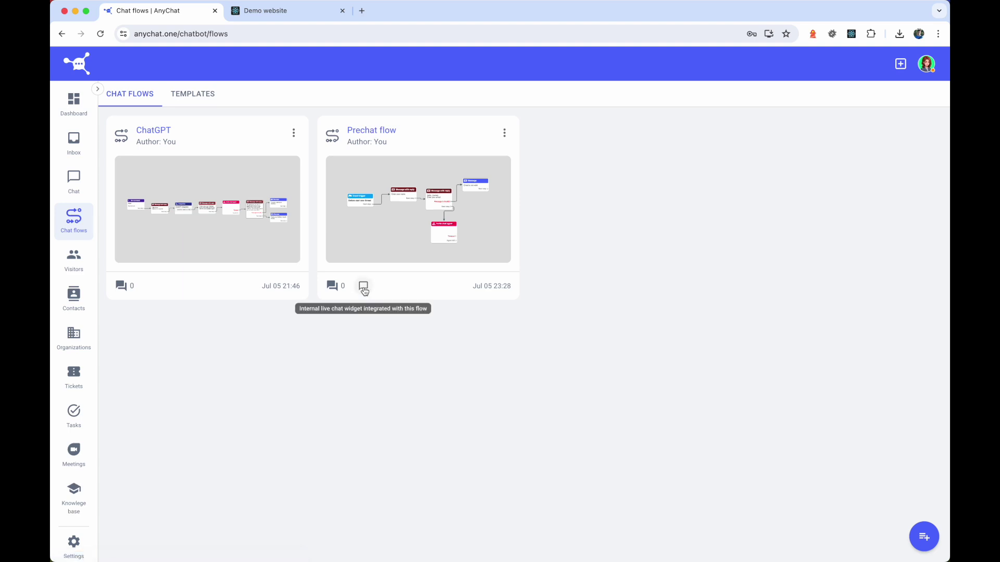
left_click(290, 18)
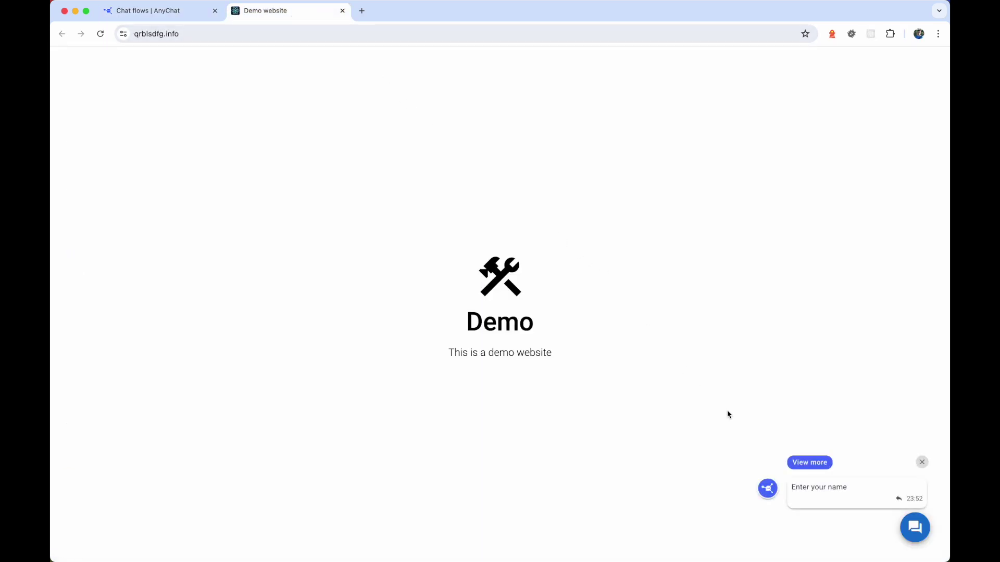
- Open the chat, send a visitor name, reply 'skip' to get the error, then send a valid email
left_click(823, 496)
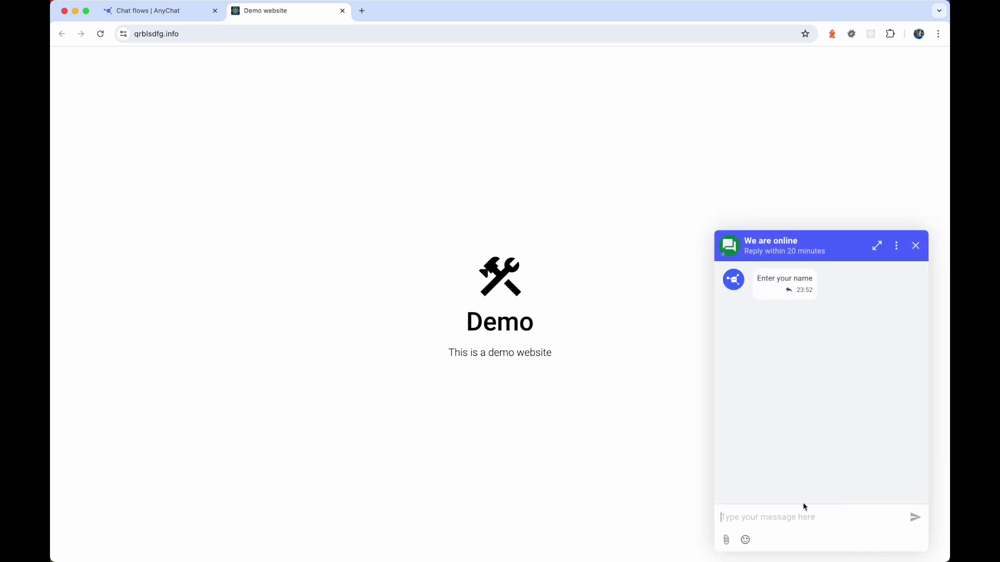
type("John")
key("Return")
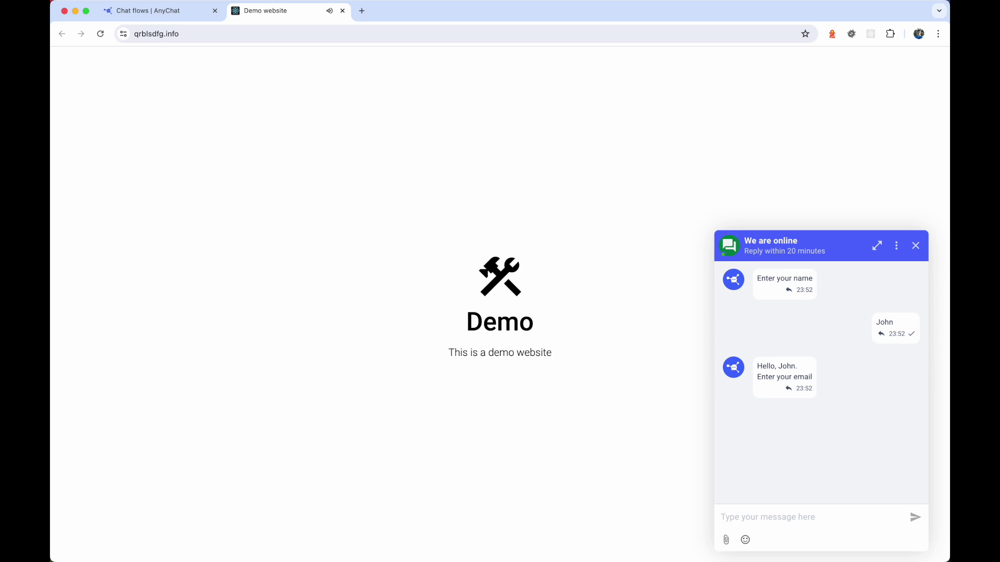
type("skip")
key("Return")
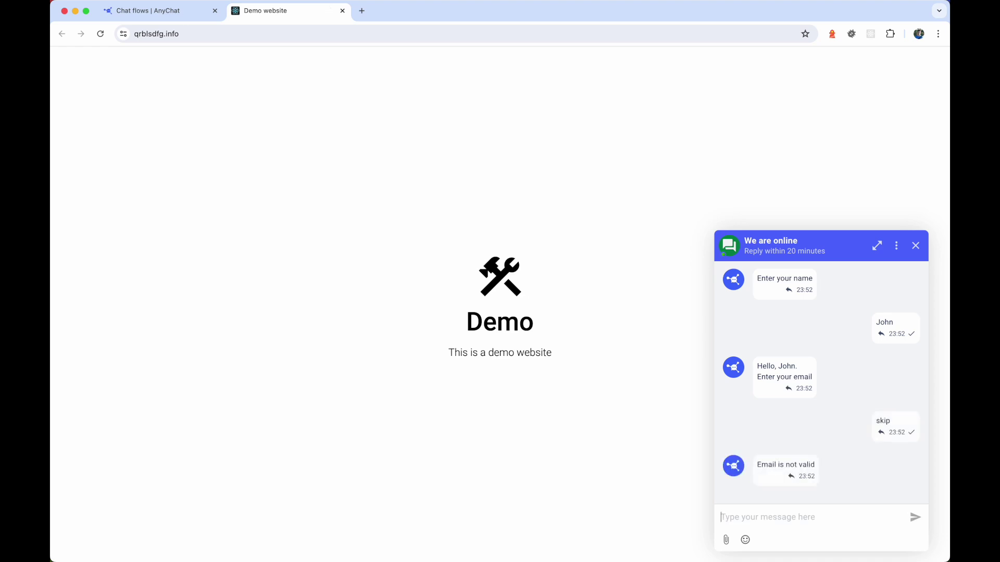
type("john@doe.com")
key("Return")
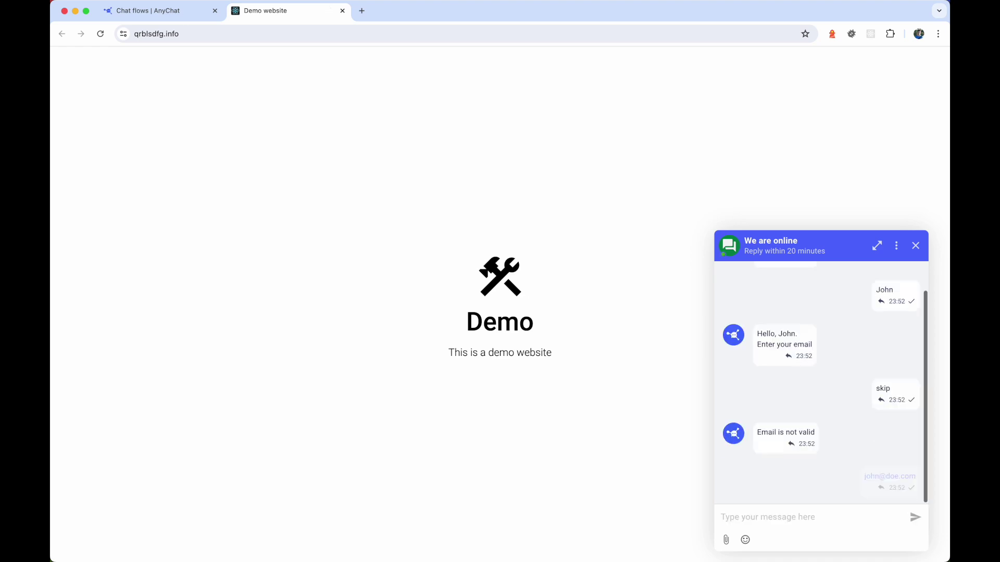
- In AnyChat, dismiss the notification, open the visitor's chat thread, and join it as agent
left_click(166, 13)
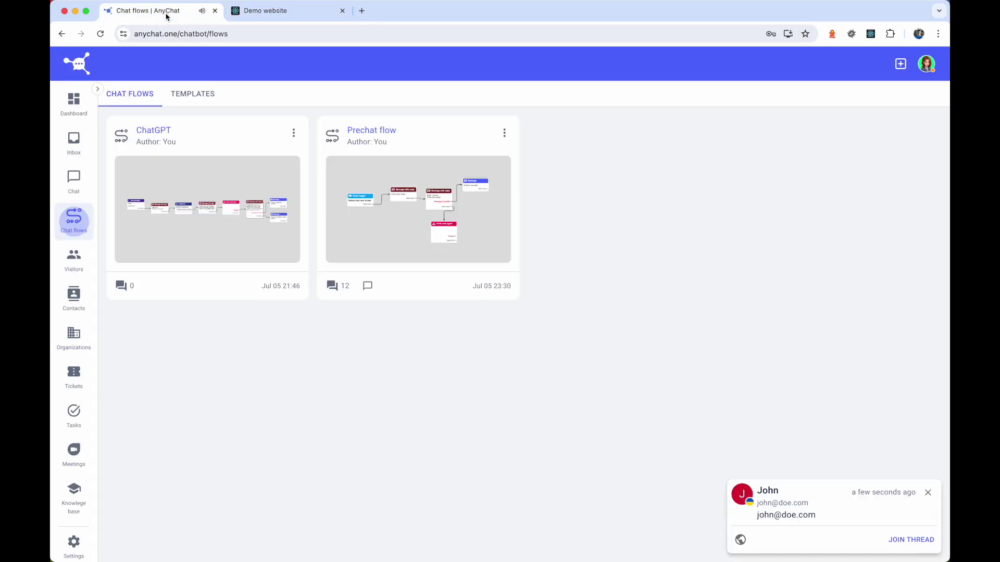
left_click(928, 492)
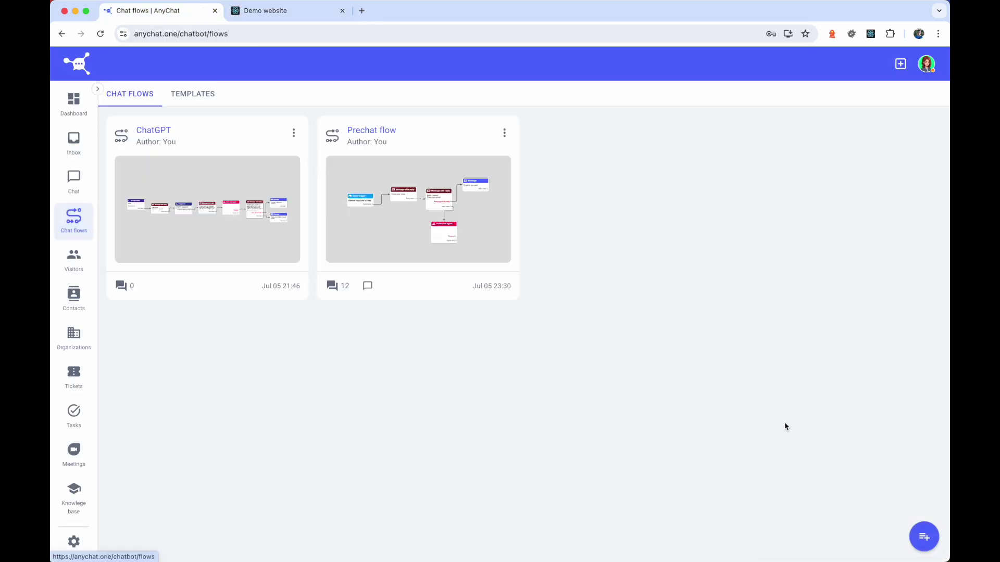
left_click(74, 179)
left_click(177, 134)
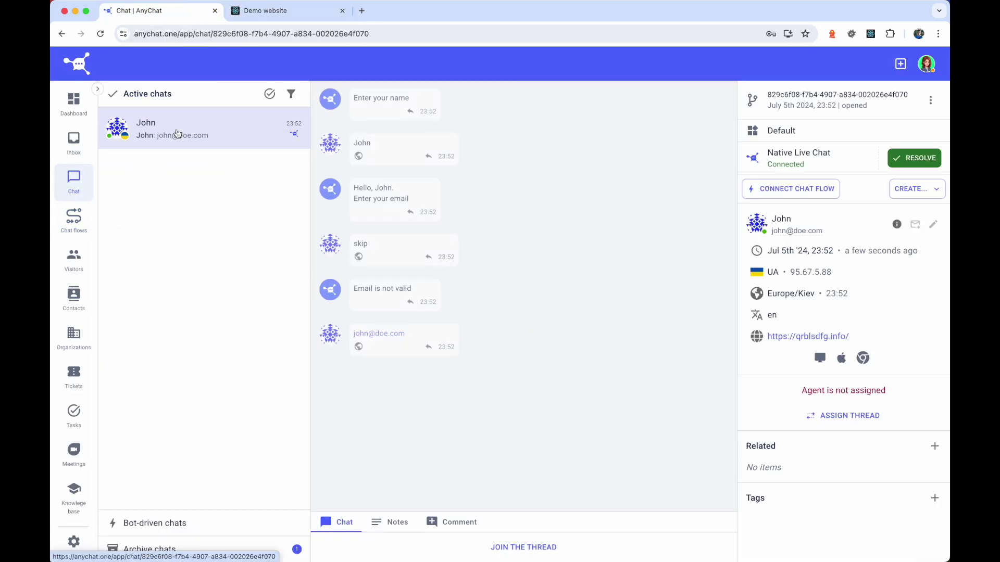
left_click(522, 548)
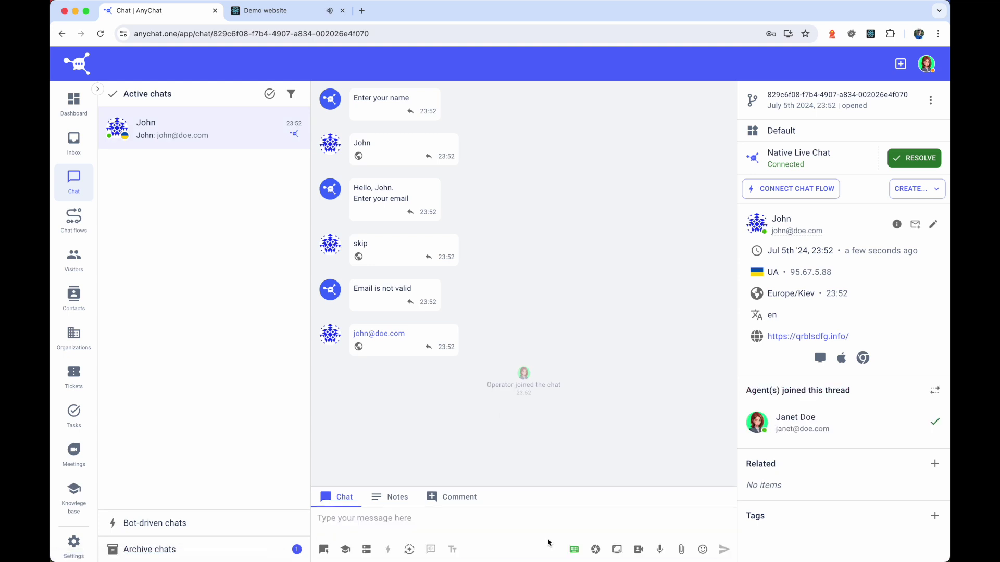
- Send the AI reply 'Thank you. How can I assist you today?', check the demo site, then view Contacts
left_click(409, 550)
left_click(723, 549)
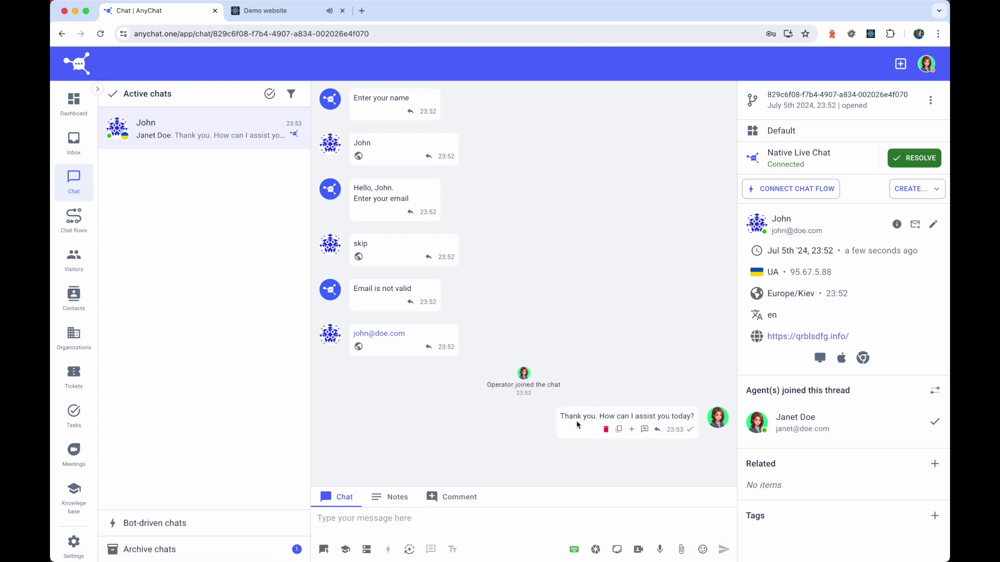
left_click(281, 13)
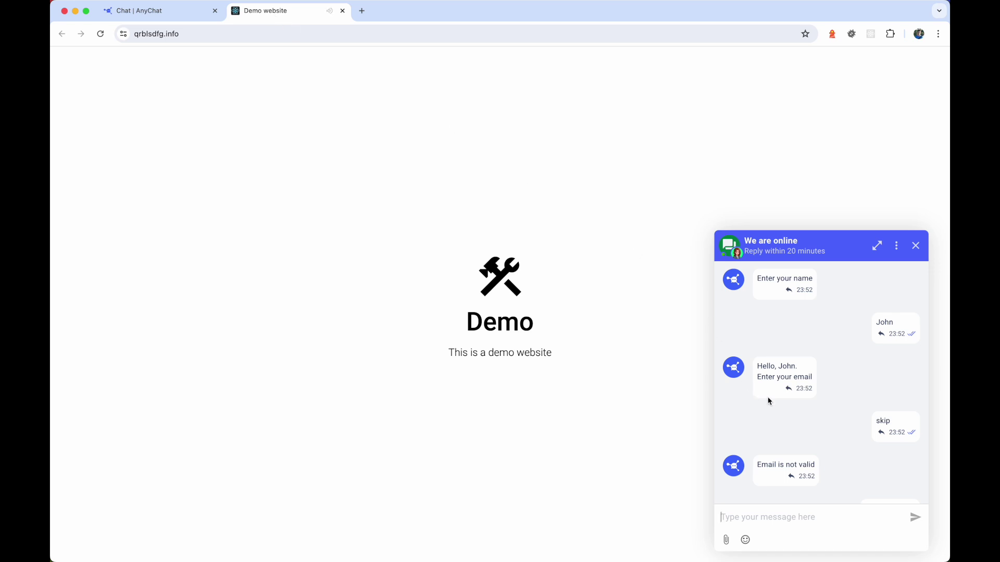
left_click(160, 17)
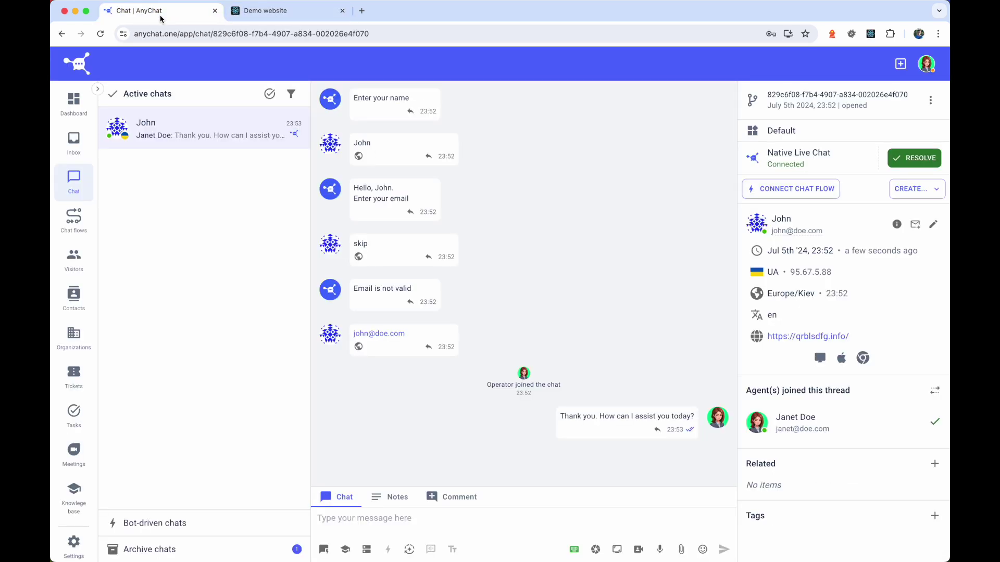
left_click(82, 302)
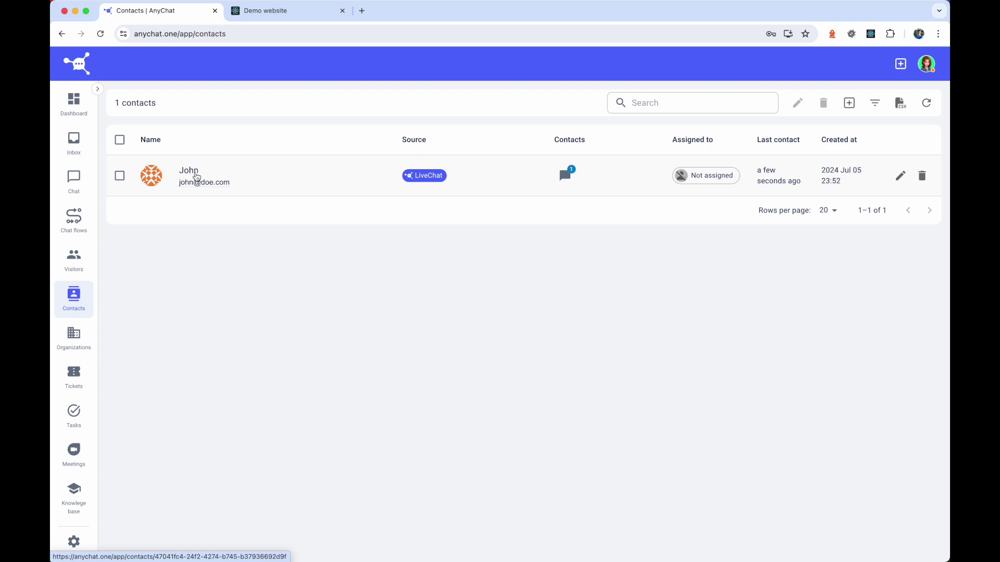